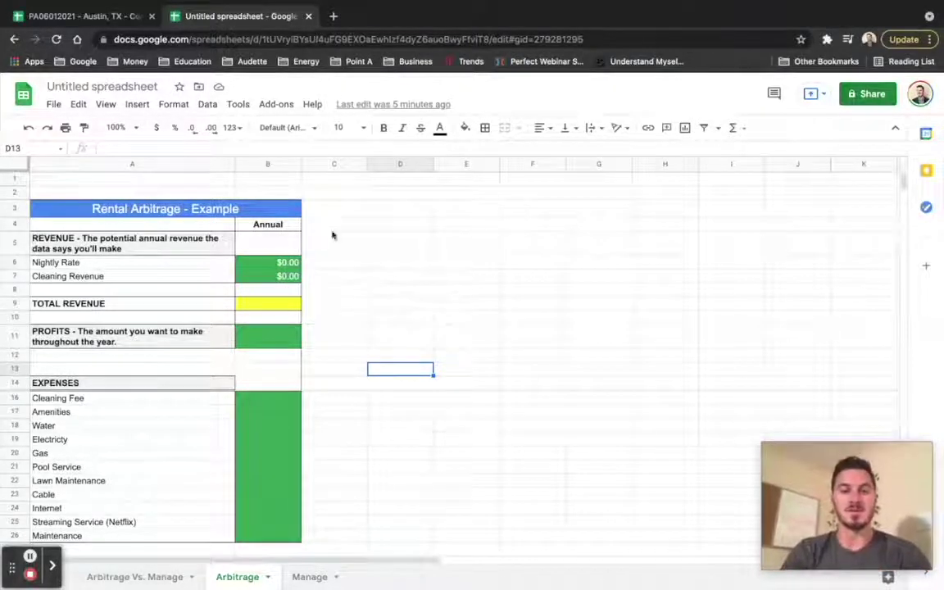
- Scroll through the template to review the MAX RENT calculation row
scroll(331, 235, down, 1)
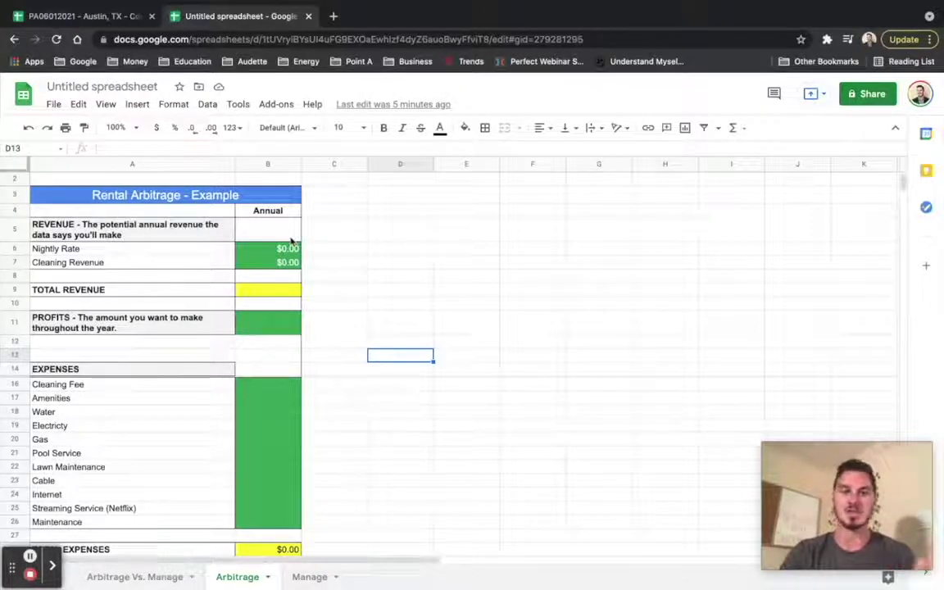
click(325, 276)
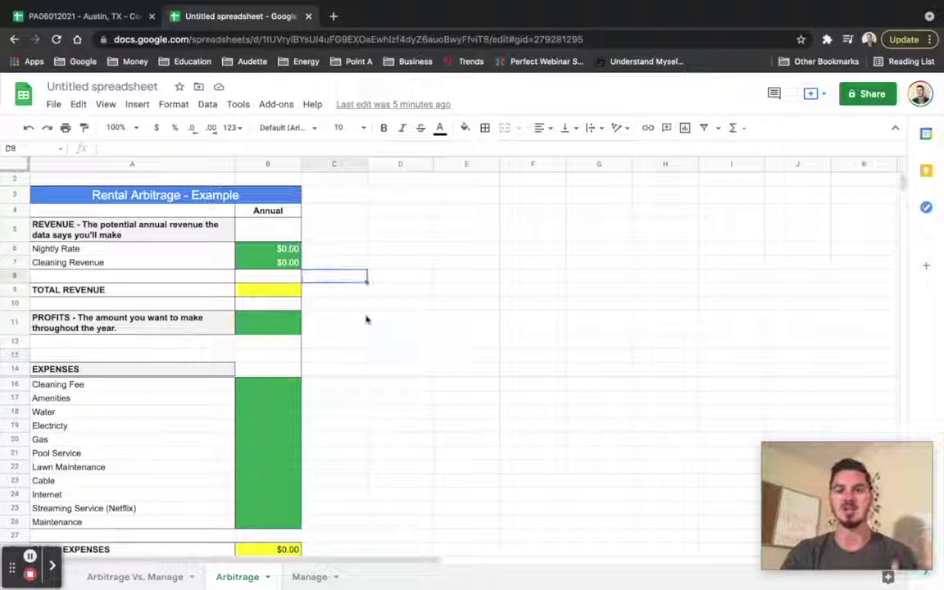
scroll(363, 319, down, 1)
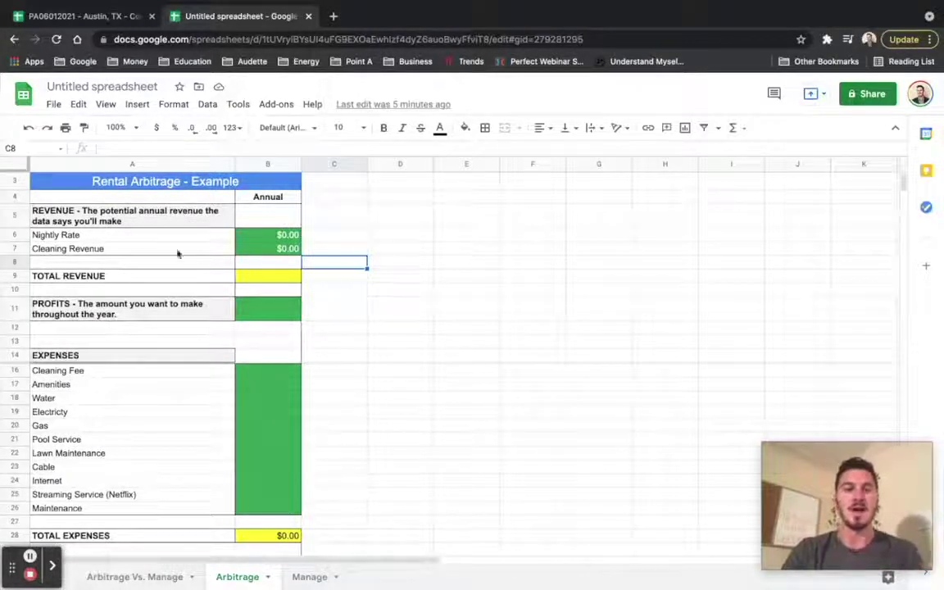
scroll(161, 230, up, 1)
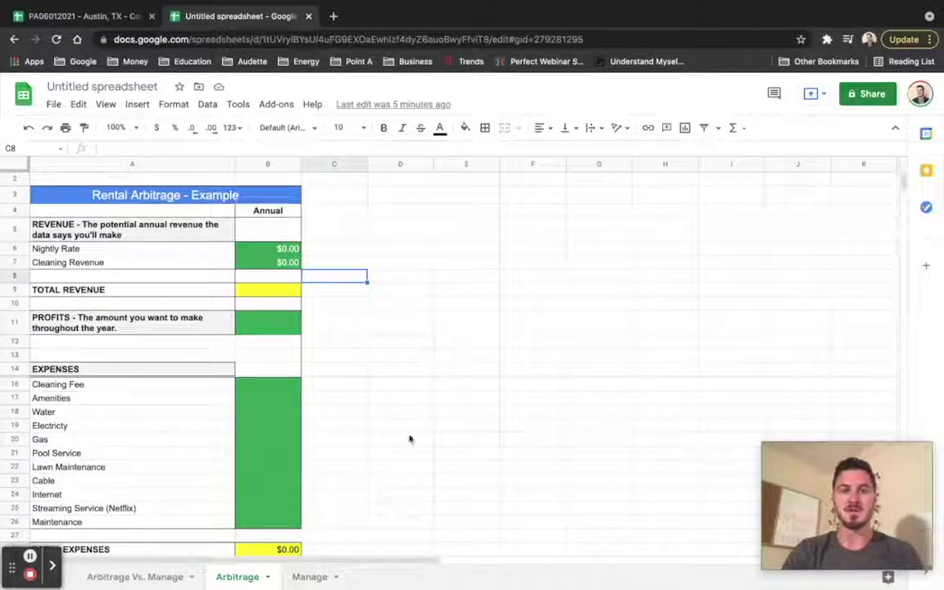
scroll(410, 440, down, 5)
click(106, 416)
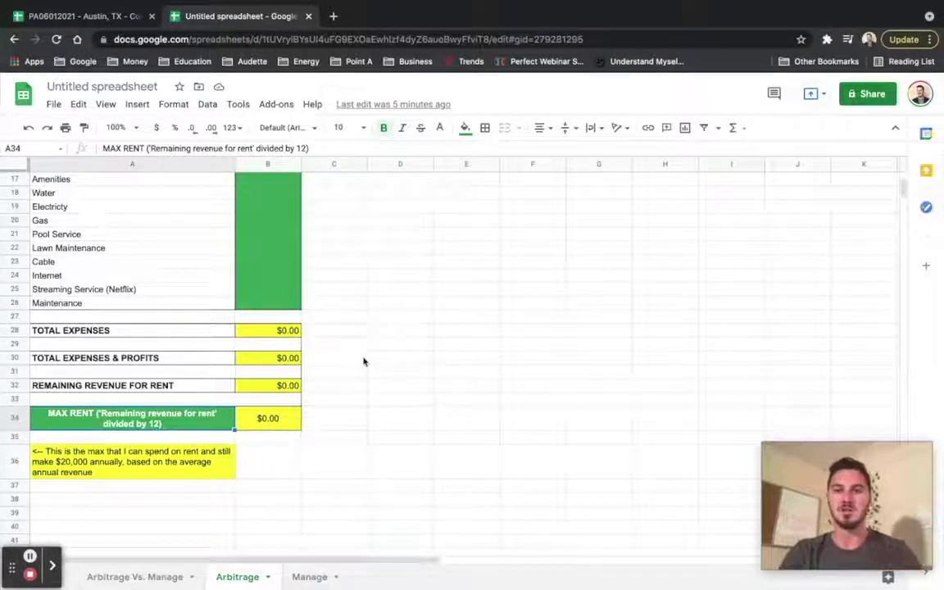
scroll(365, 362, up, 5)
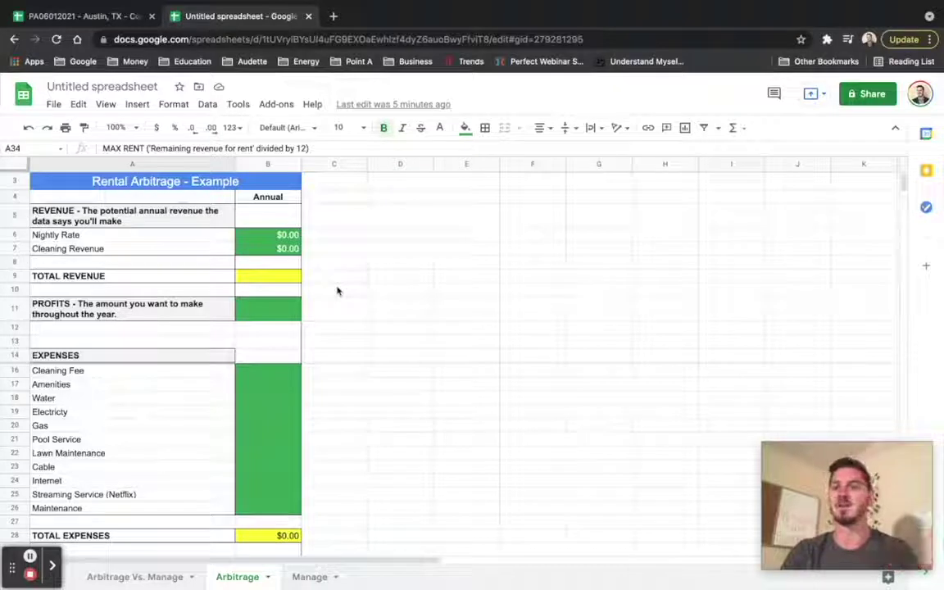
- Enter 80,000 as Total Revenue and 20,000 as yearly Profits
click(250, 283)
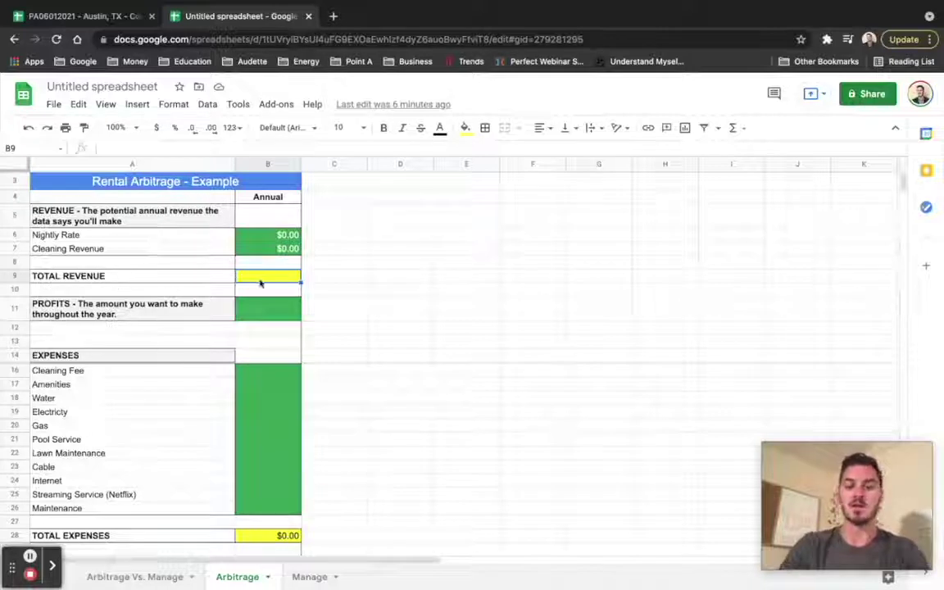
text(80)
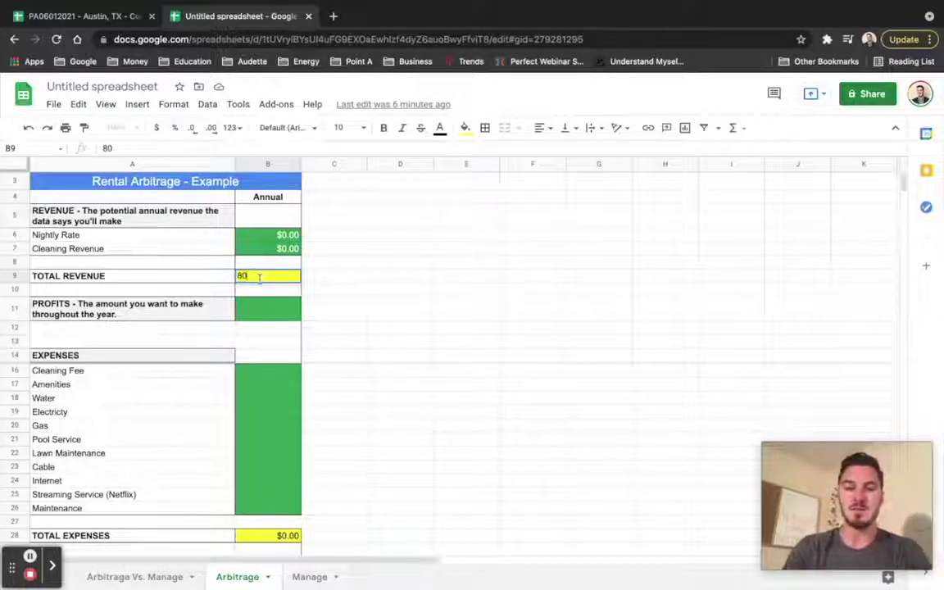
text(,000)
key(Tab)
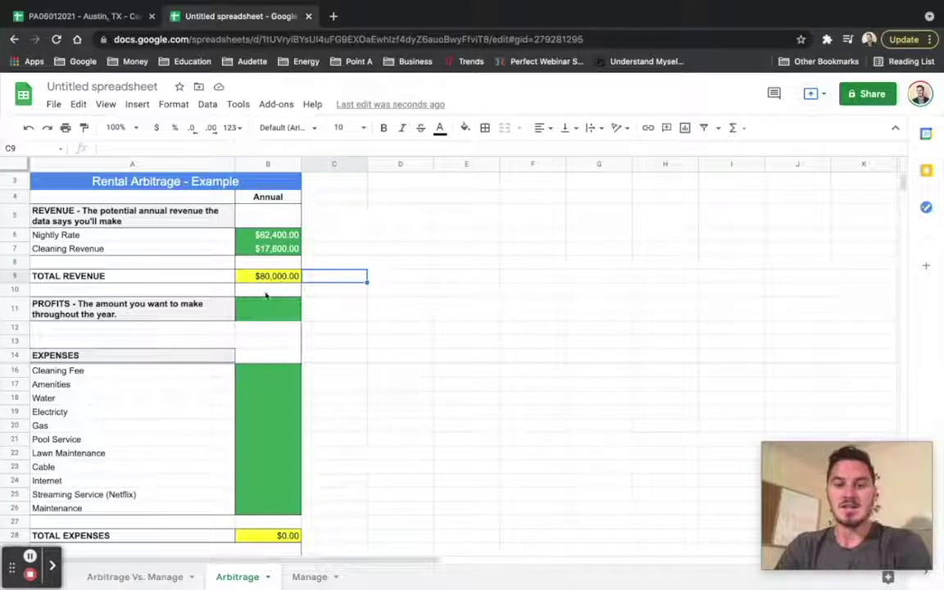
click(267, 311)
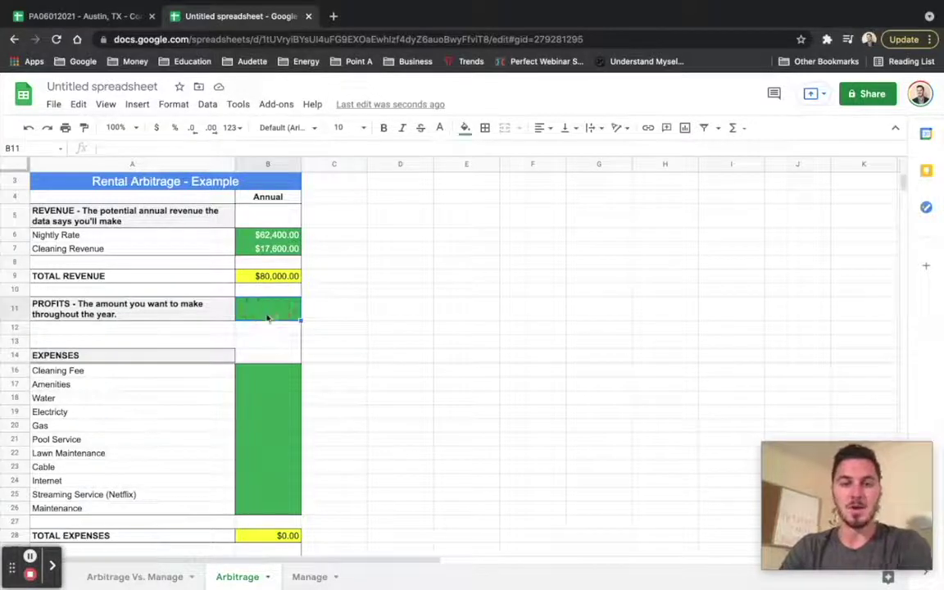
text(25,)
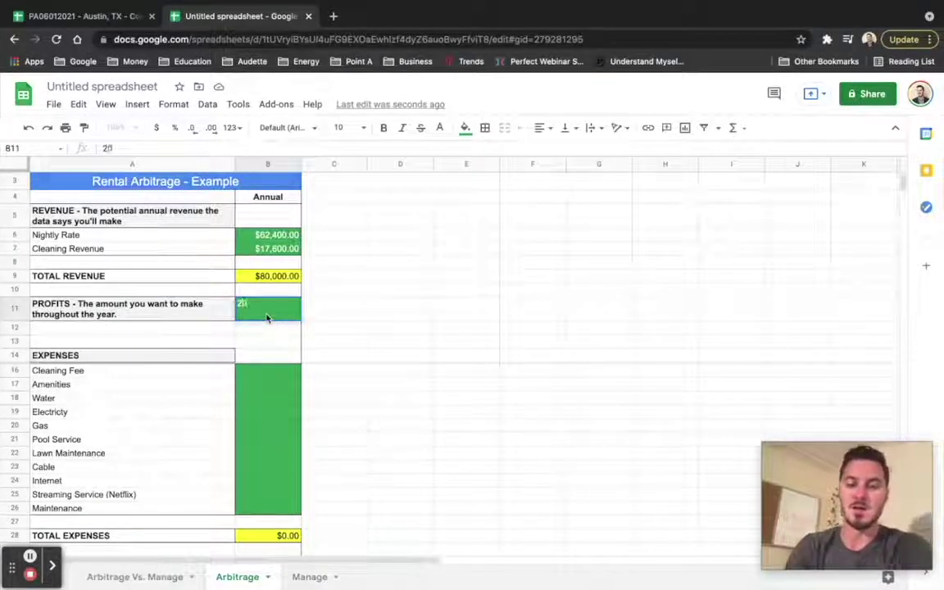
text(0000)
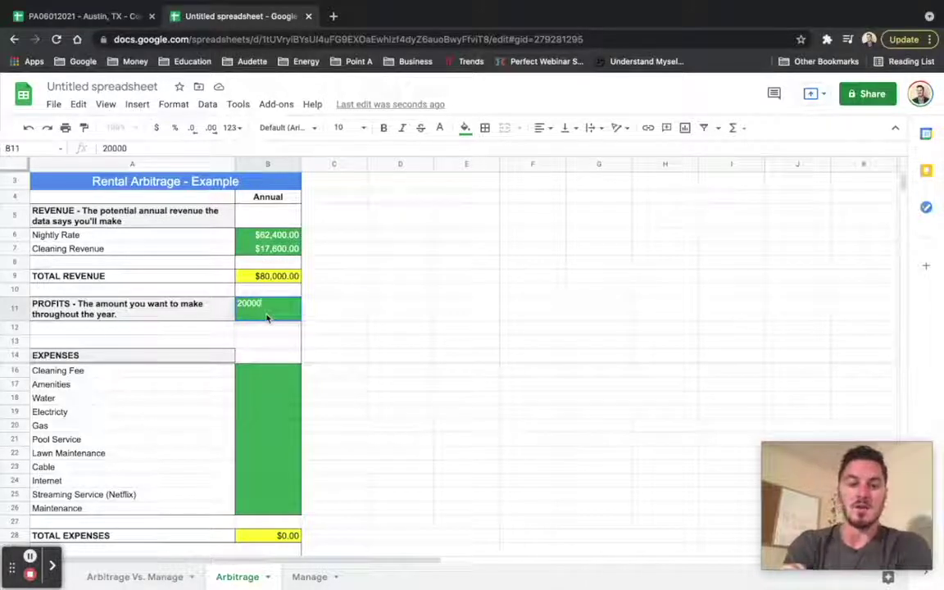
key(Tab)
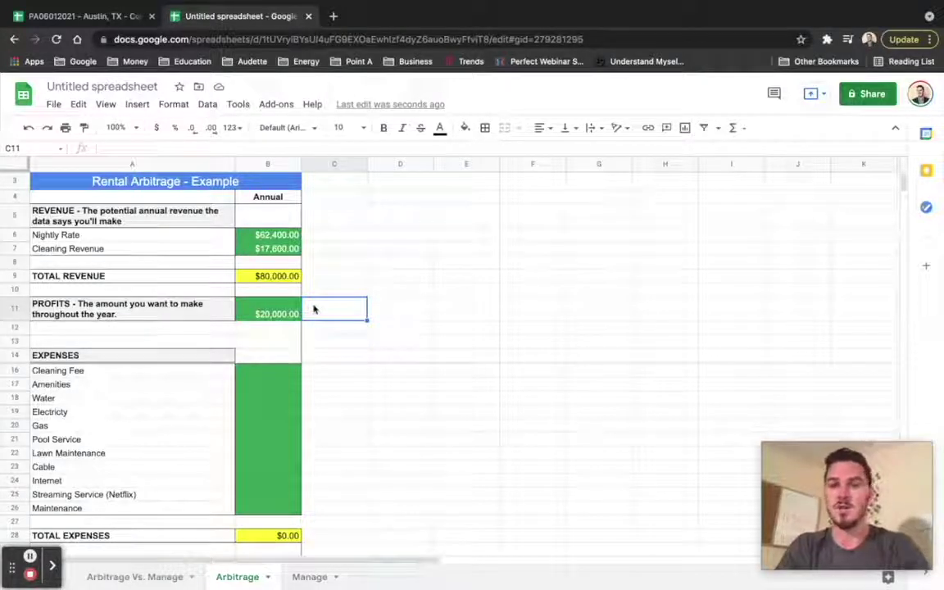
click(328, 333)
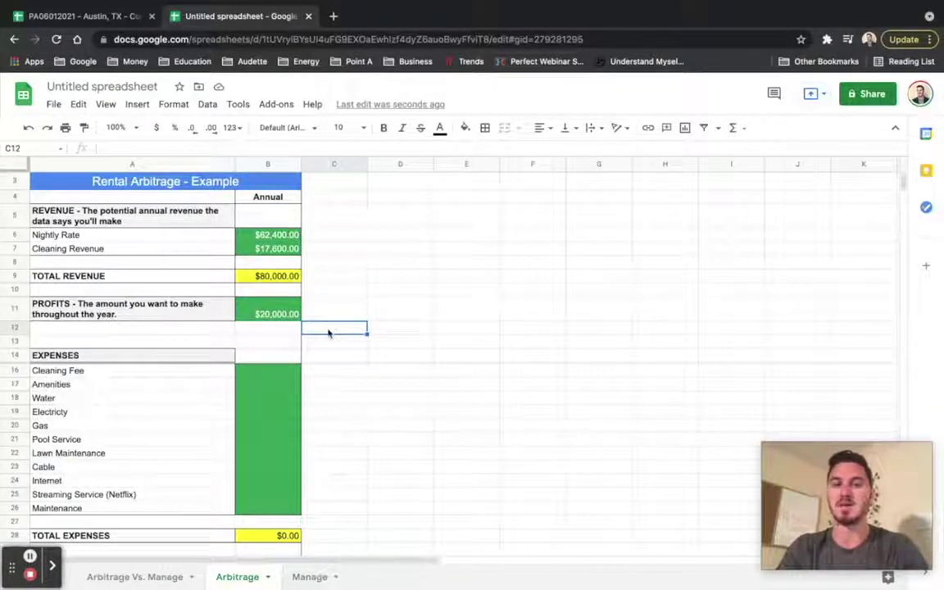
scroll(328, 332, down, 3)
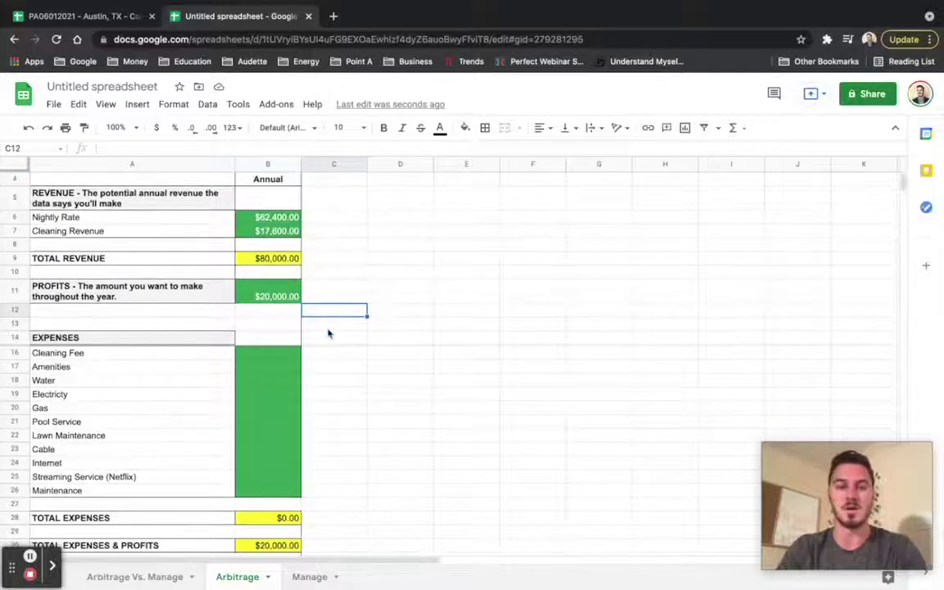
- Enter =6*120*12 in the Cleaning Fee cell, giving $8,640.00
click(253, 318)
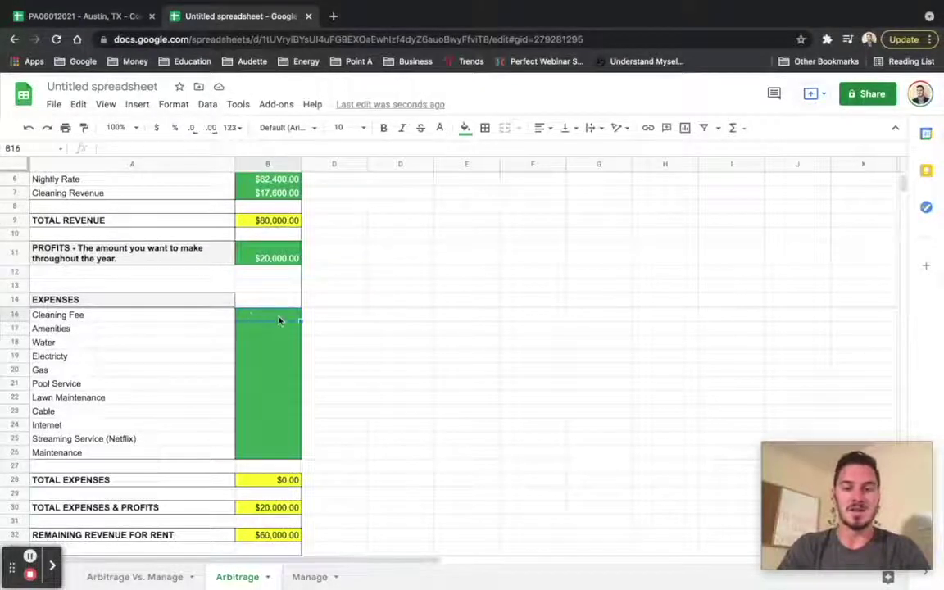
text(=)
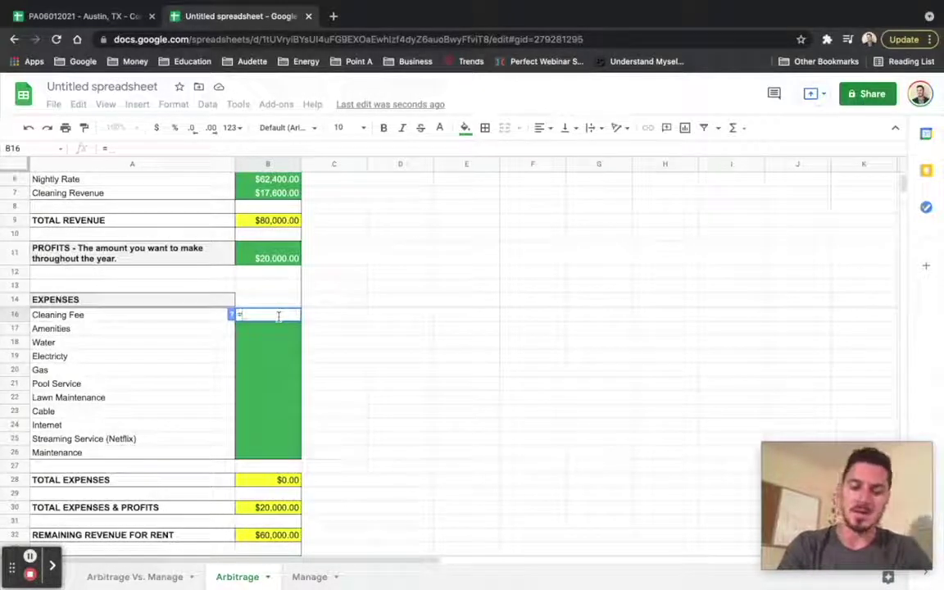
text(6)
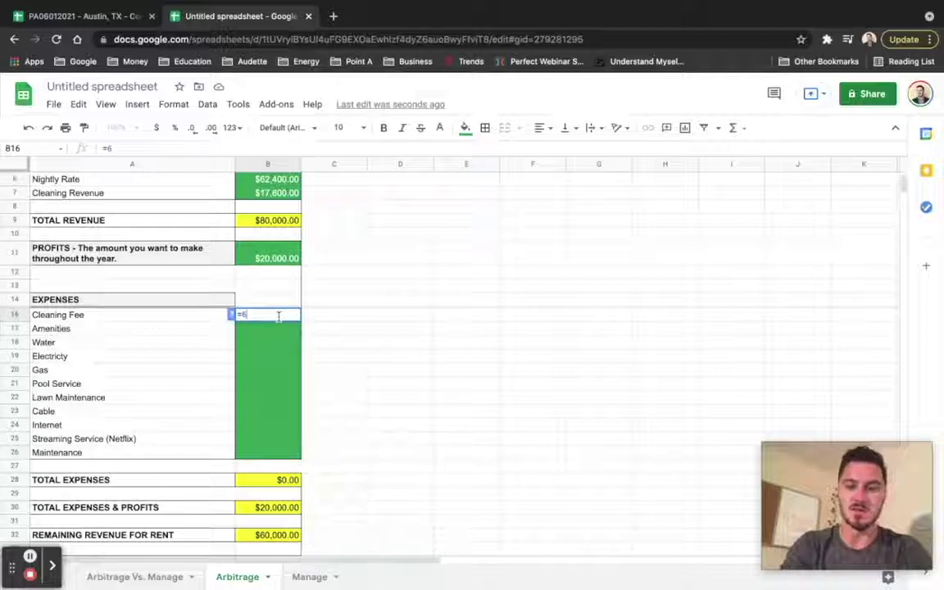
text(*)
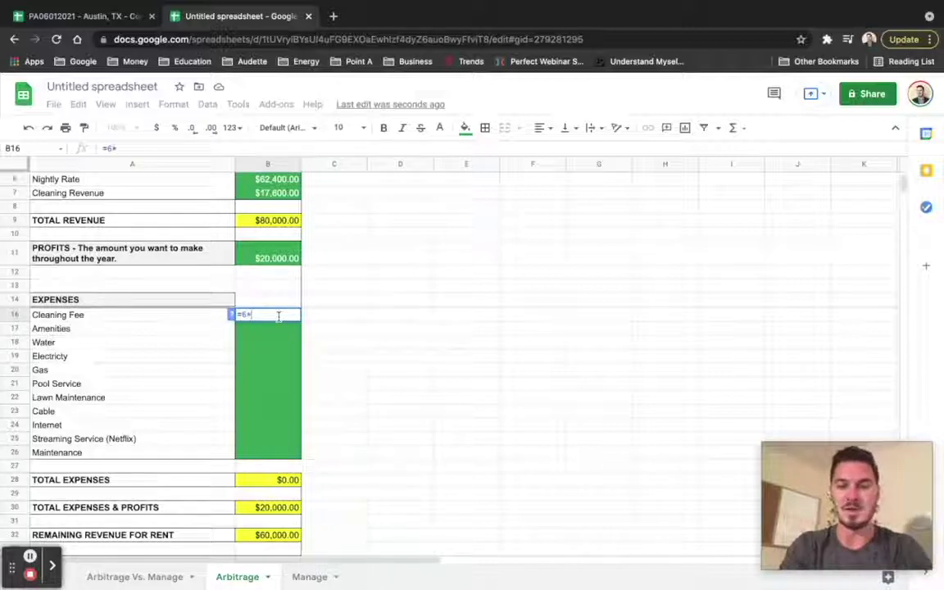
text(120)
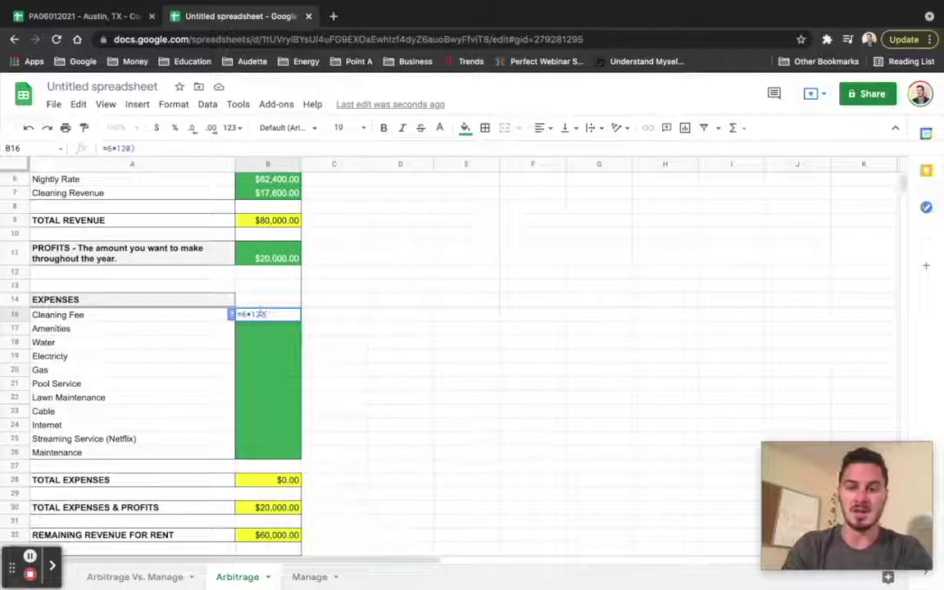
text(*)
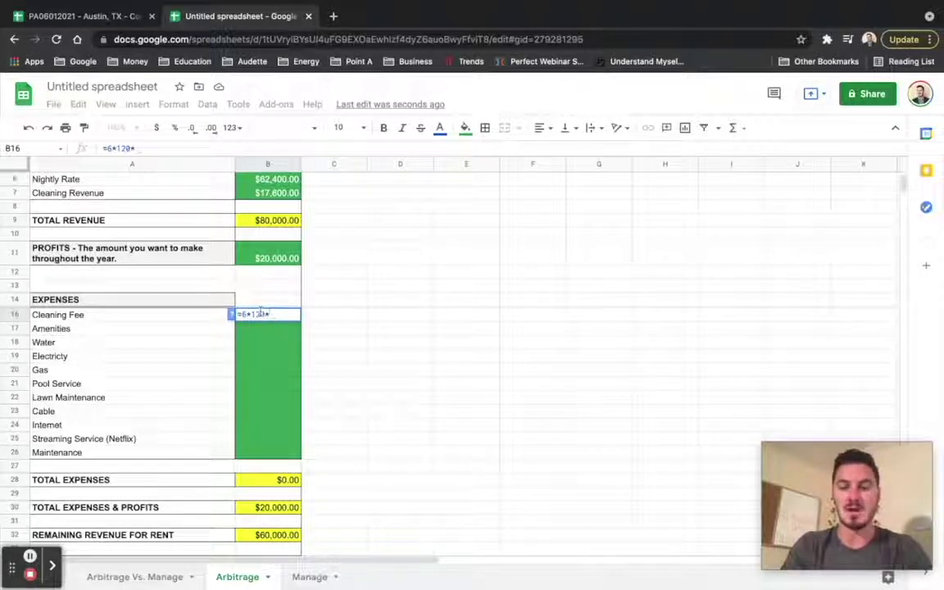
key(BackSpace)
key(Return)
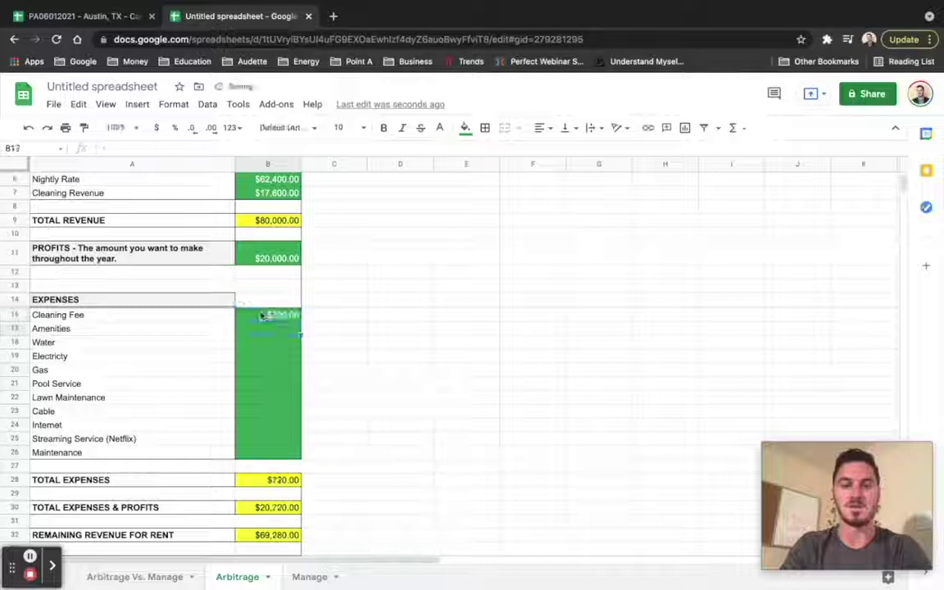
click(290, 320)
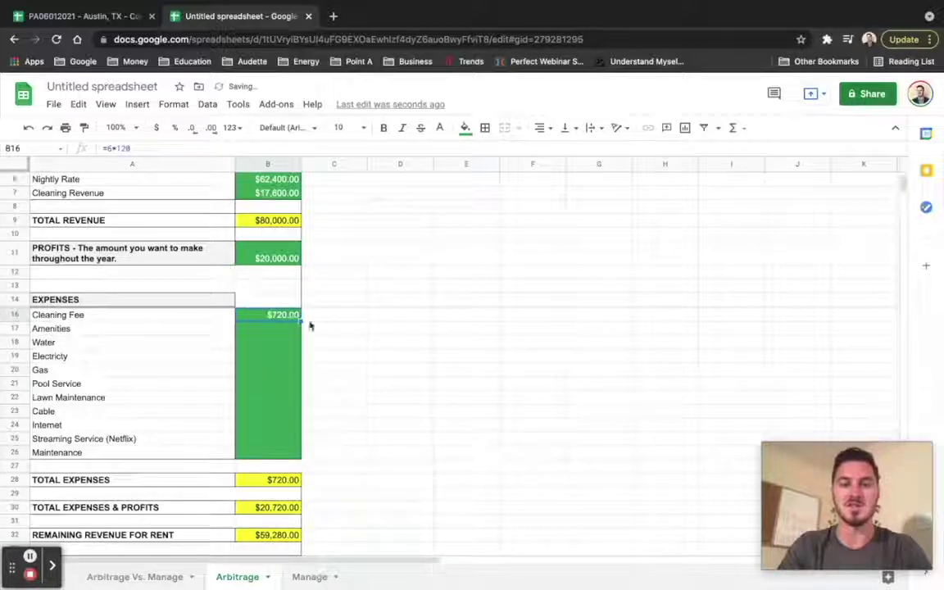
double_click(288, 316)
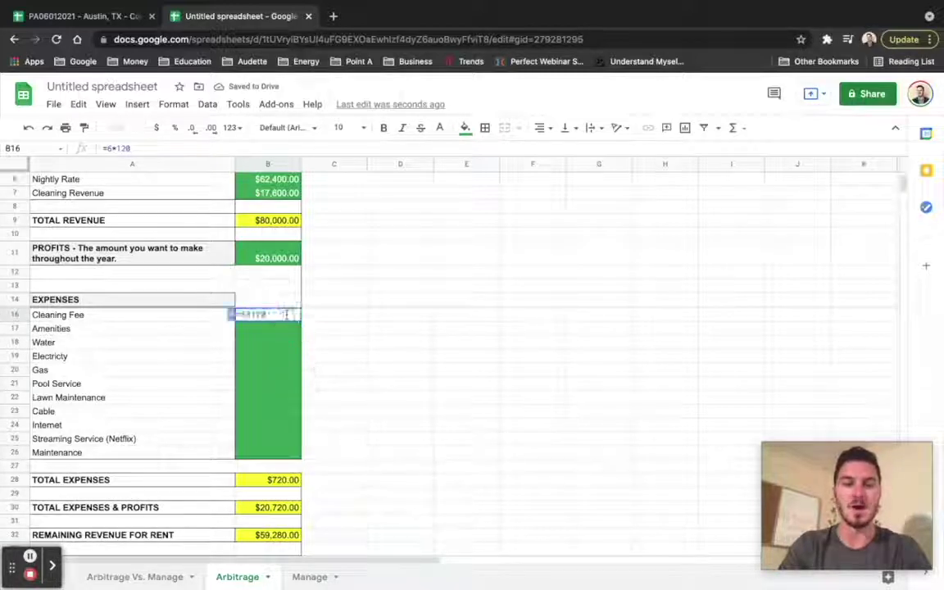
text(*12)
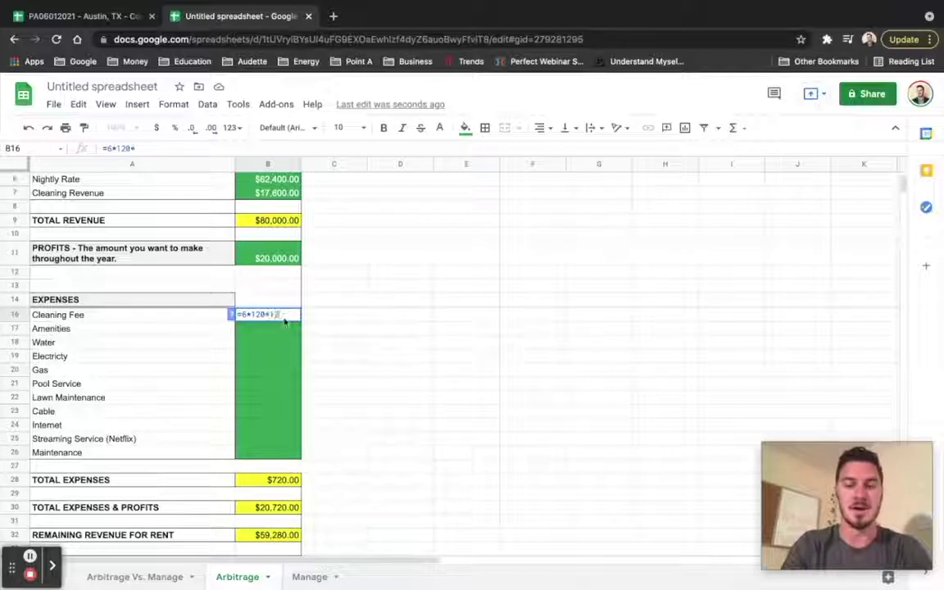
key(Return)
click(271, 316)
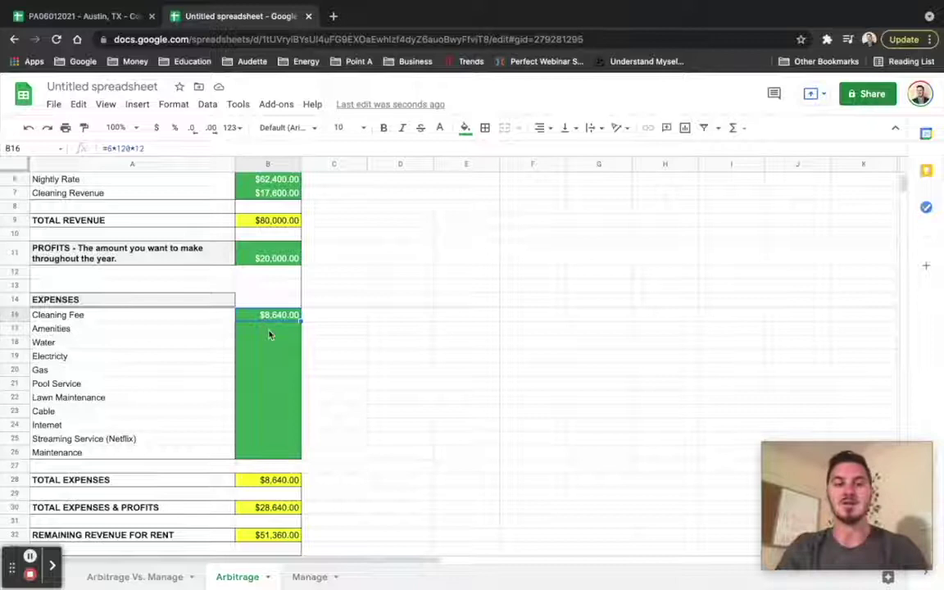
- Enter Amenities =100*12, Water 0, Electricity =150*12, and copy Electricity into Gas
click(269, 332)
text(=)
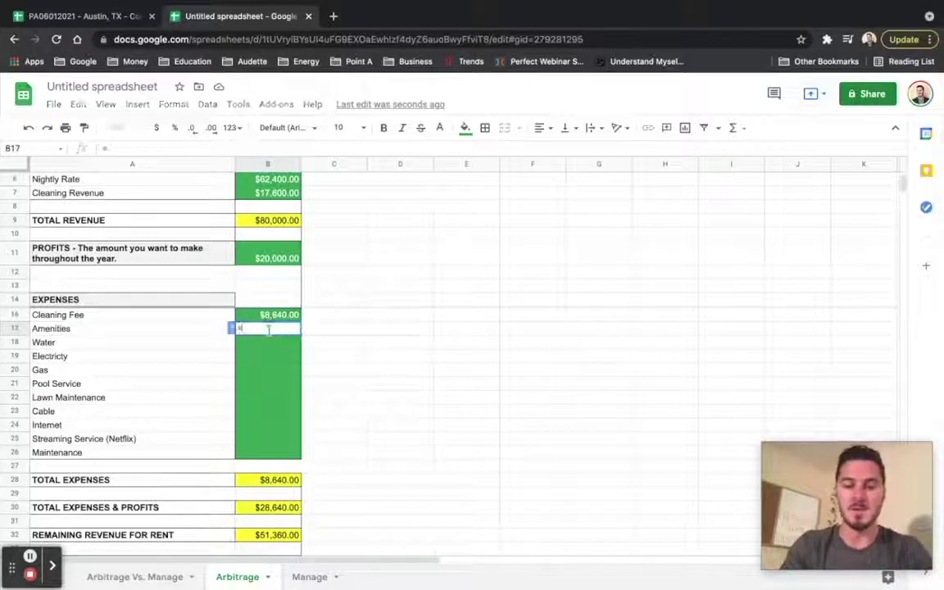
text(100)
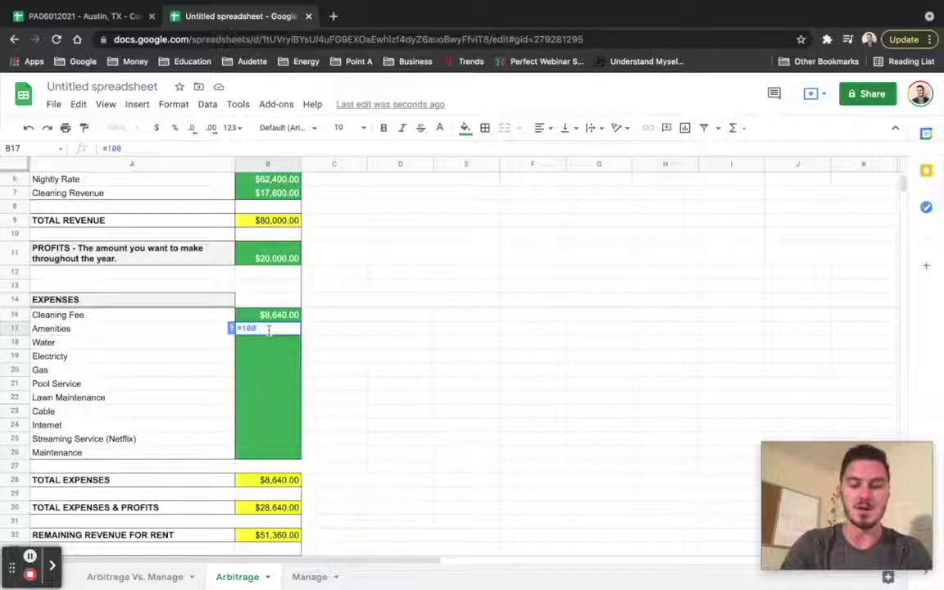
text(*12)
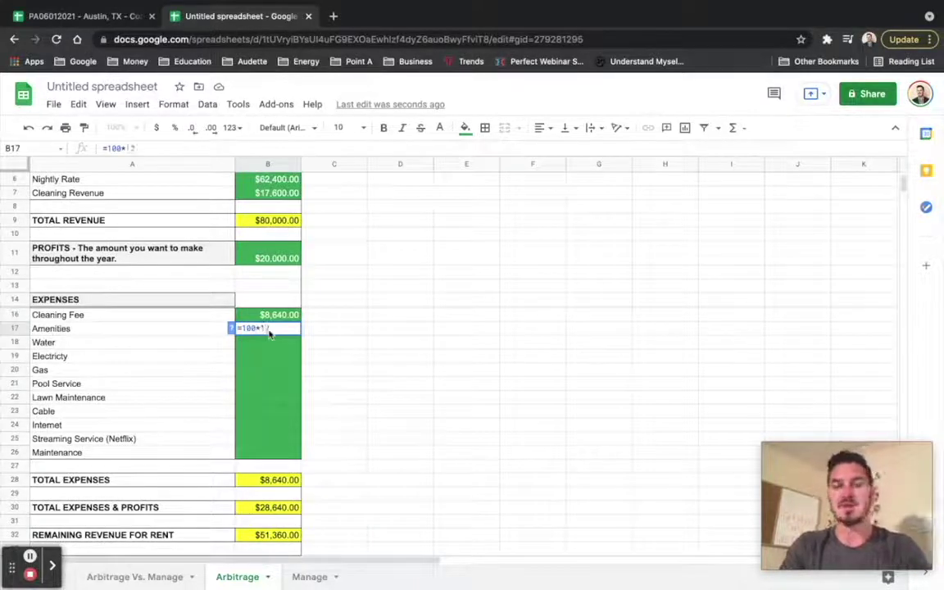
key(Return)
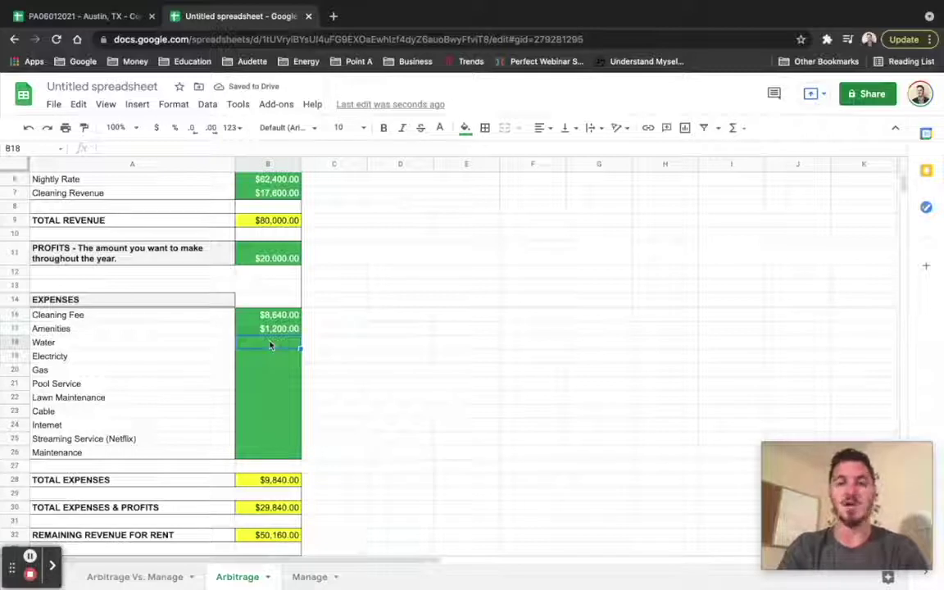
text(0)
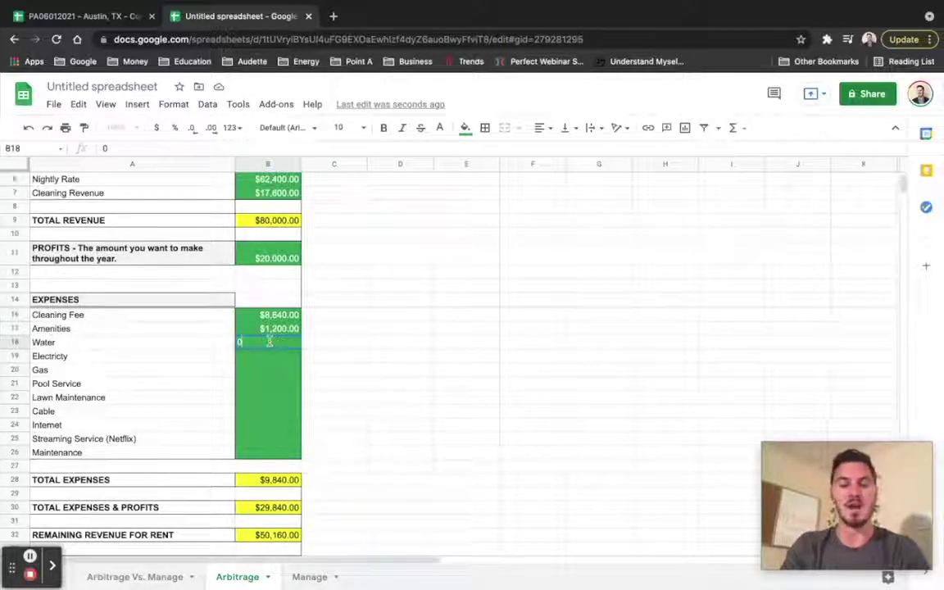
key(Return)
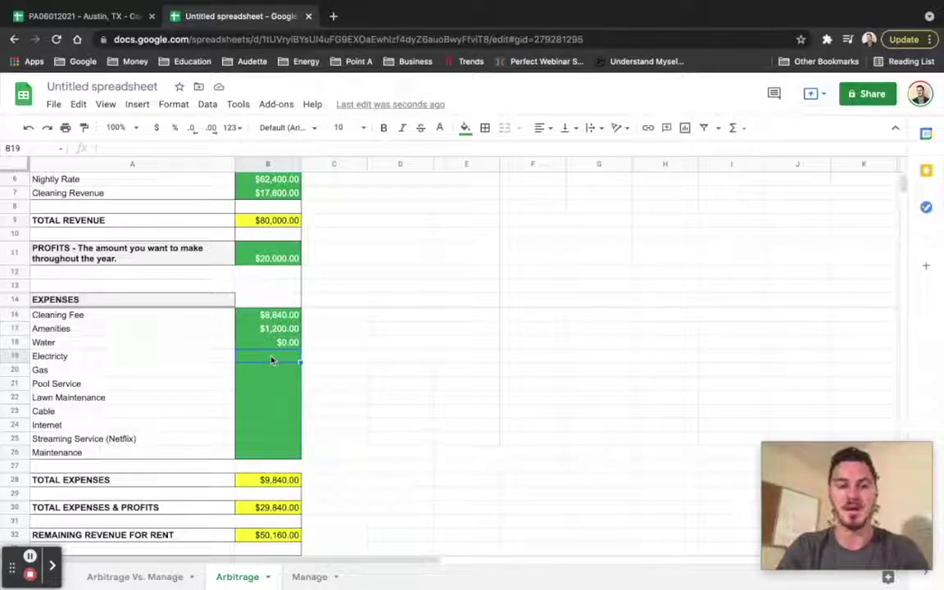
text(=)
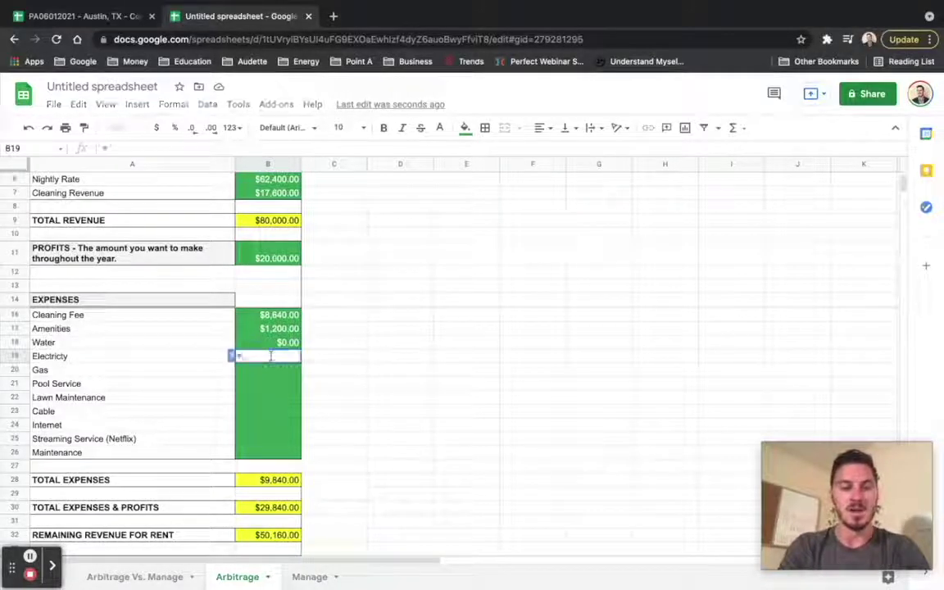
text(150)
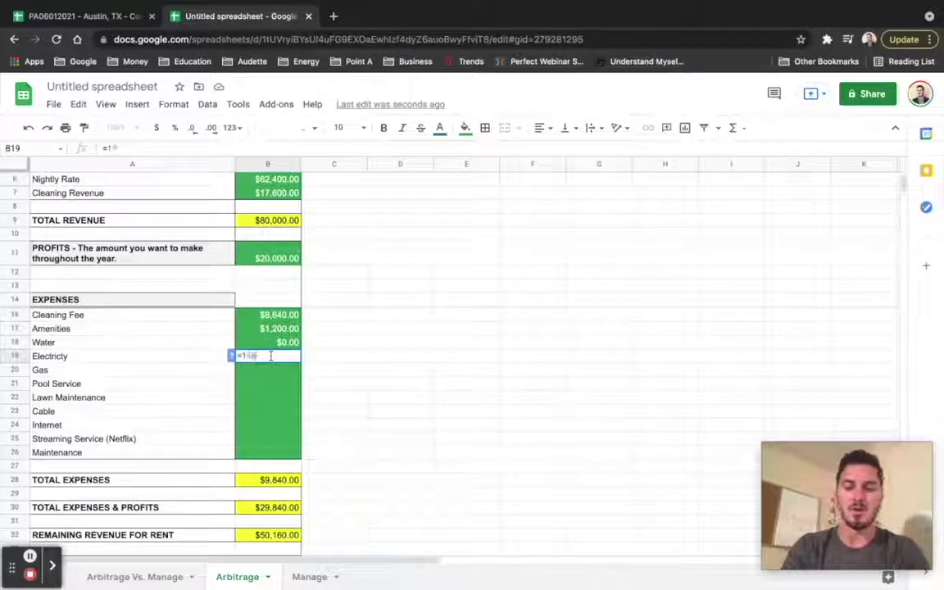
text(*12)
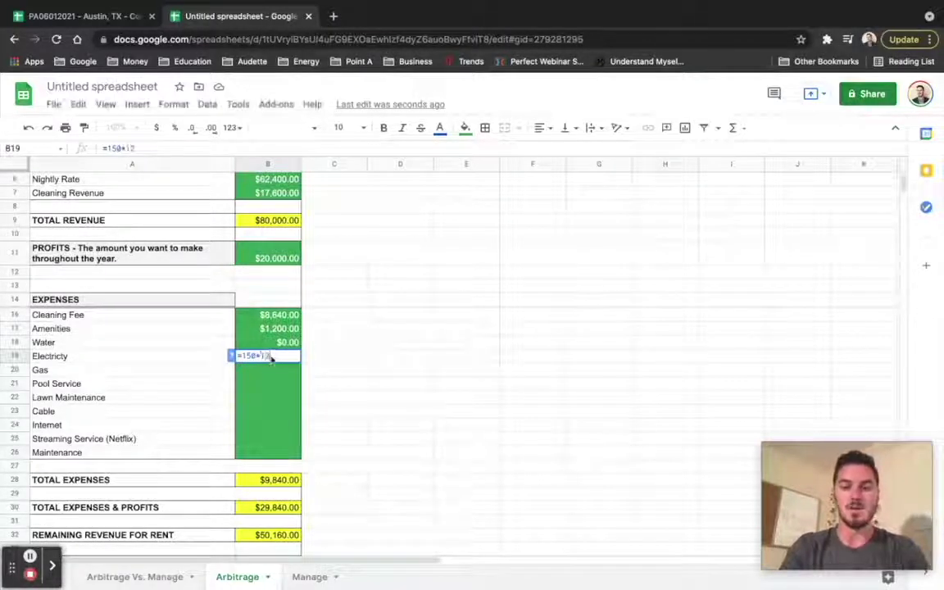
key(Return)
click(272, 359)
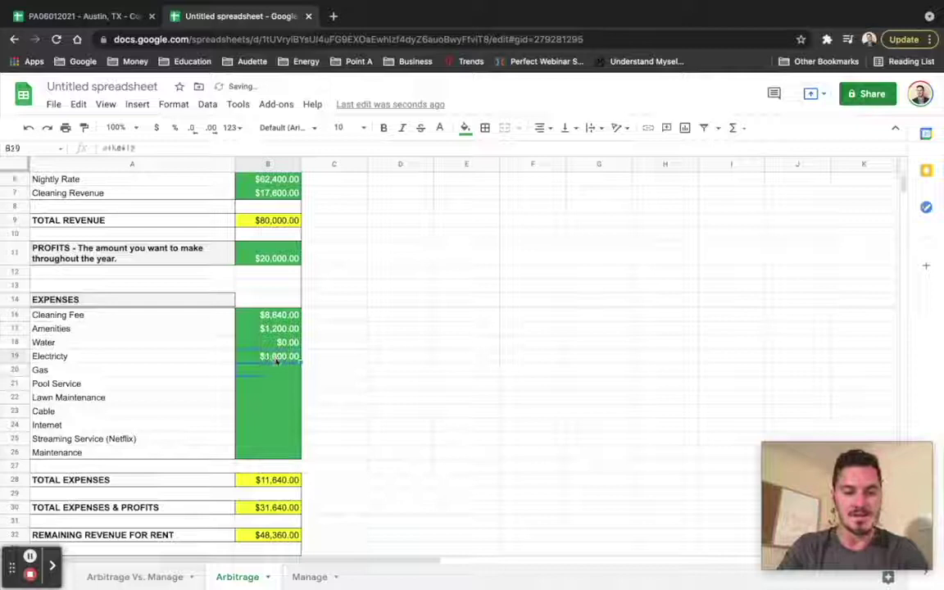
key(ctrl+c)
click(276, 371)
key(ctrl+v)
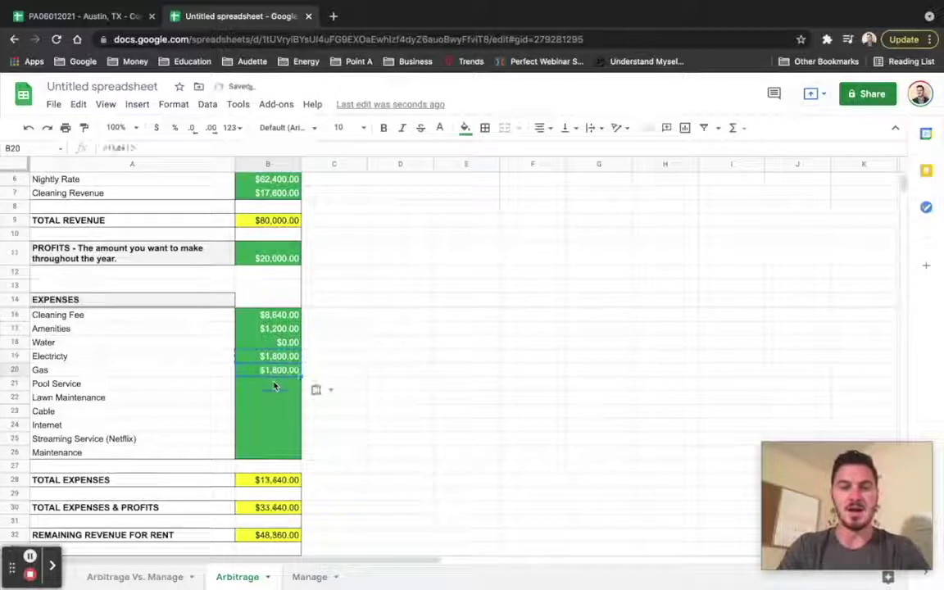
- Enter 0 for Pool Service, Lawn Maintenance and Cable, then Internet =75*12, Streaming =15*12, Maintenance =200*12
click(274, 385)
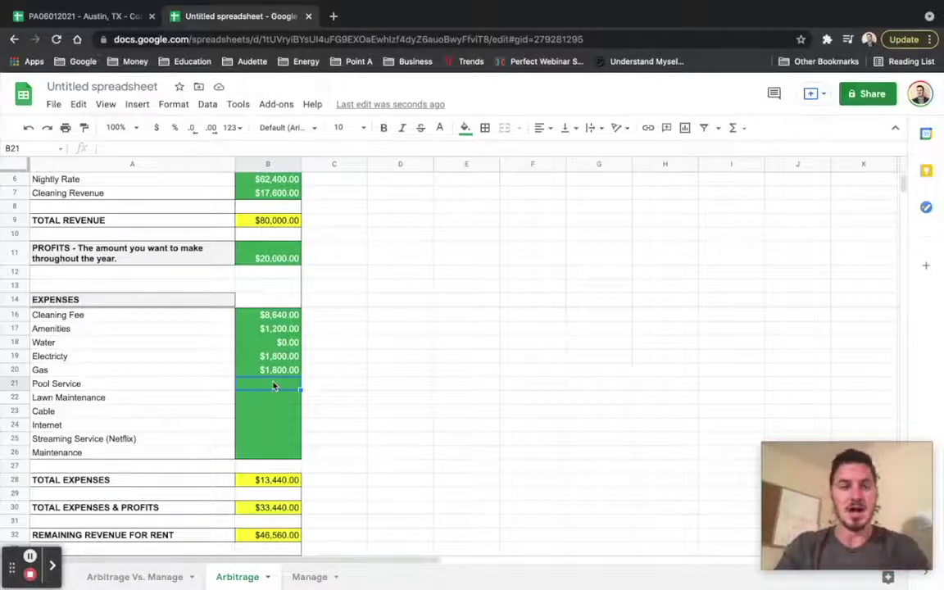
text(0)
key(Return)
text(00)
key(Return)
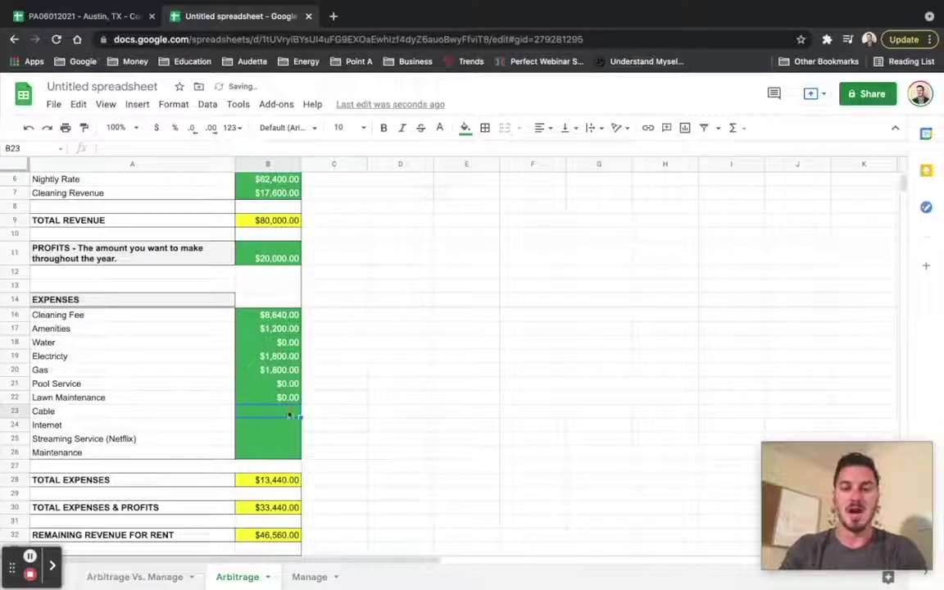
text(0)
key(Return)
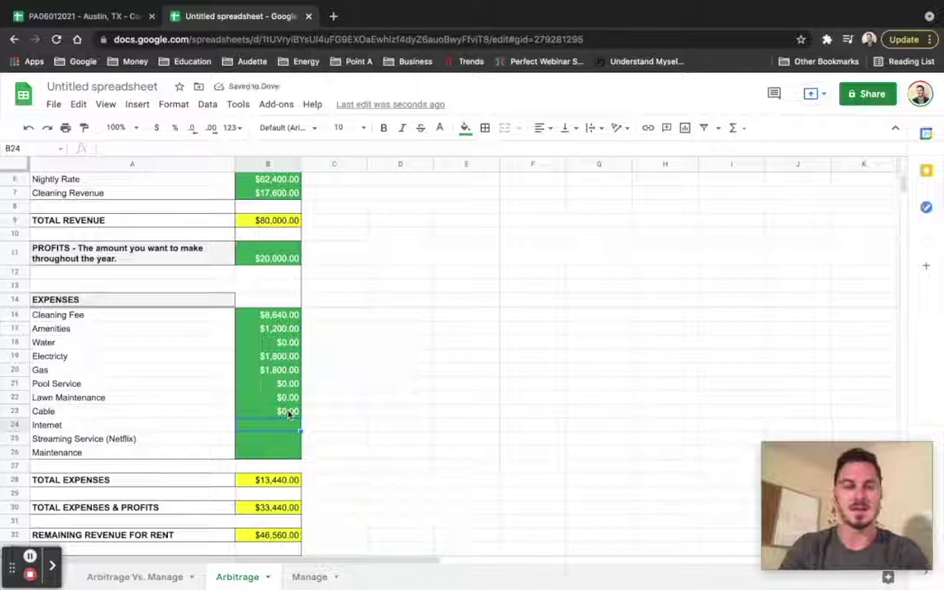
text(0)
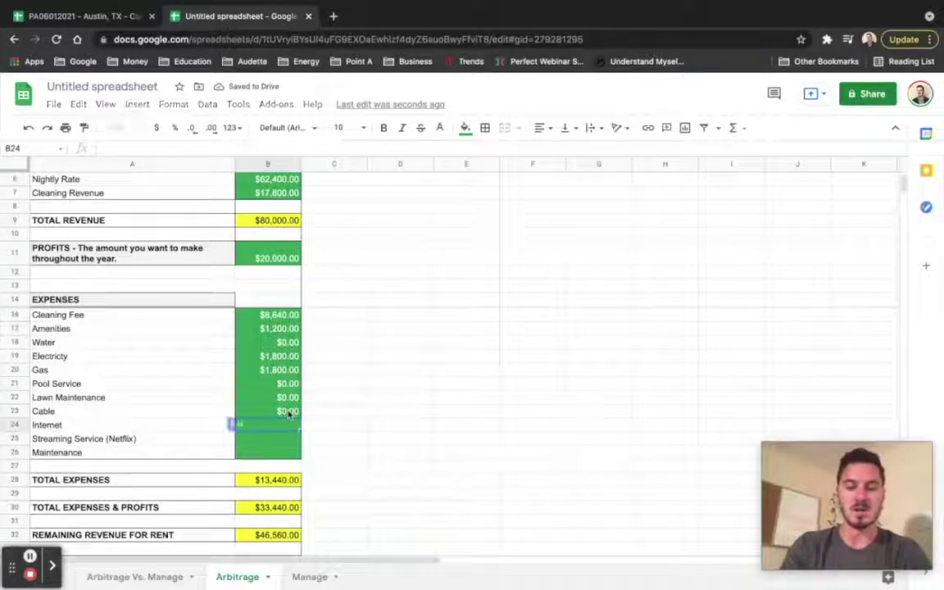
text(75)
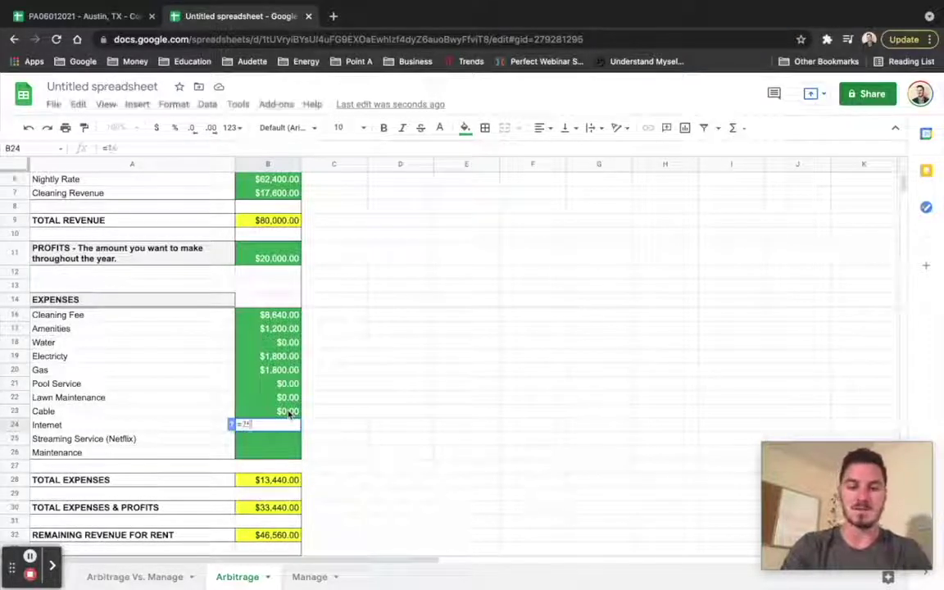
text(*12)
key(Return)
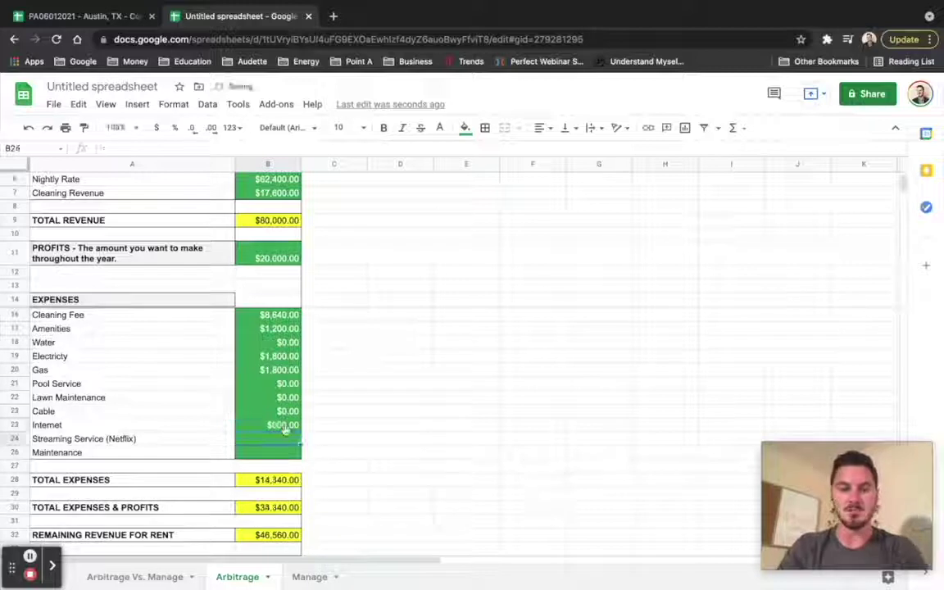
text(=)
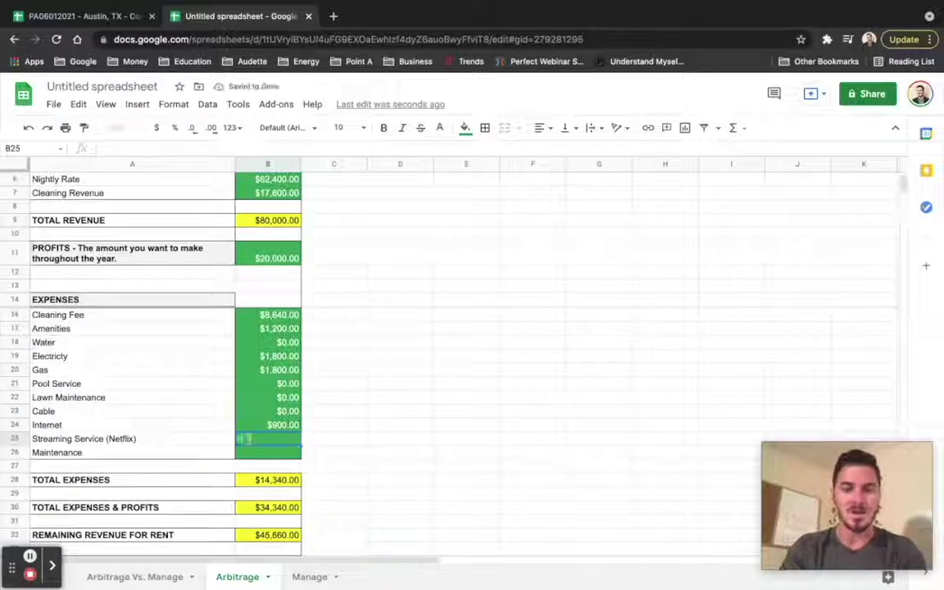
text(1)
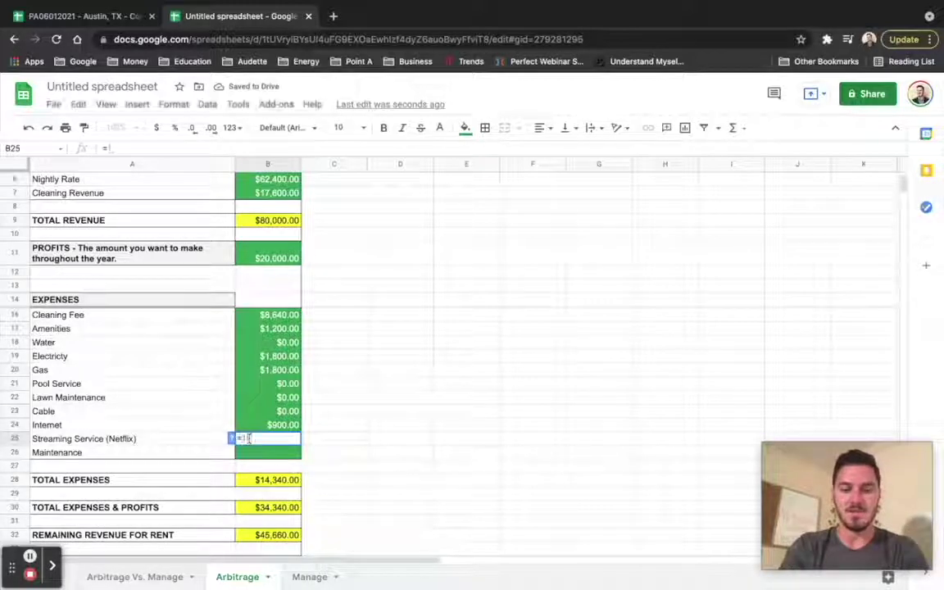
text(5*)
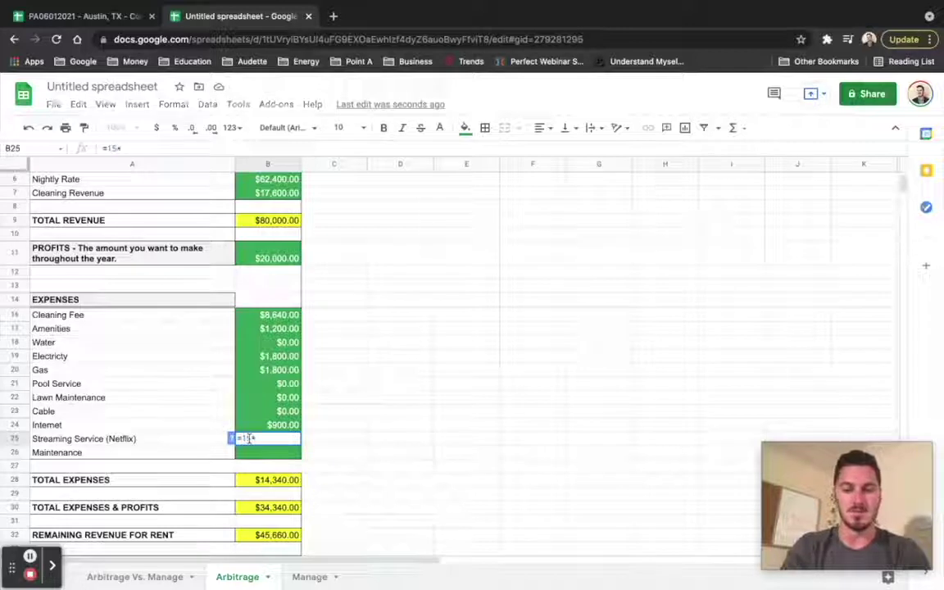
text(12)
key(Return)
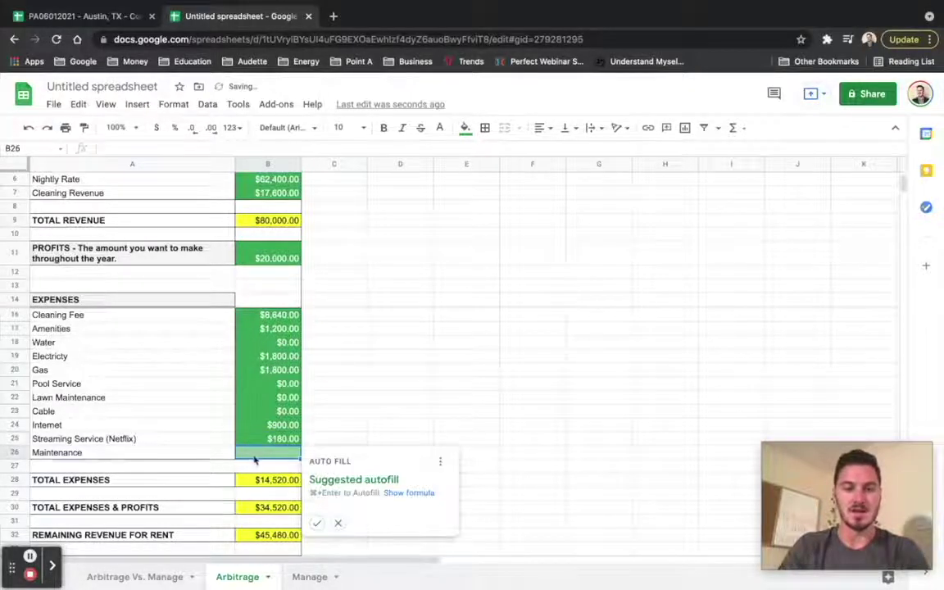
text(=)
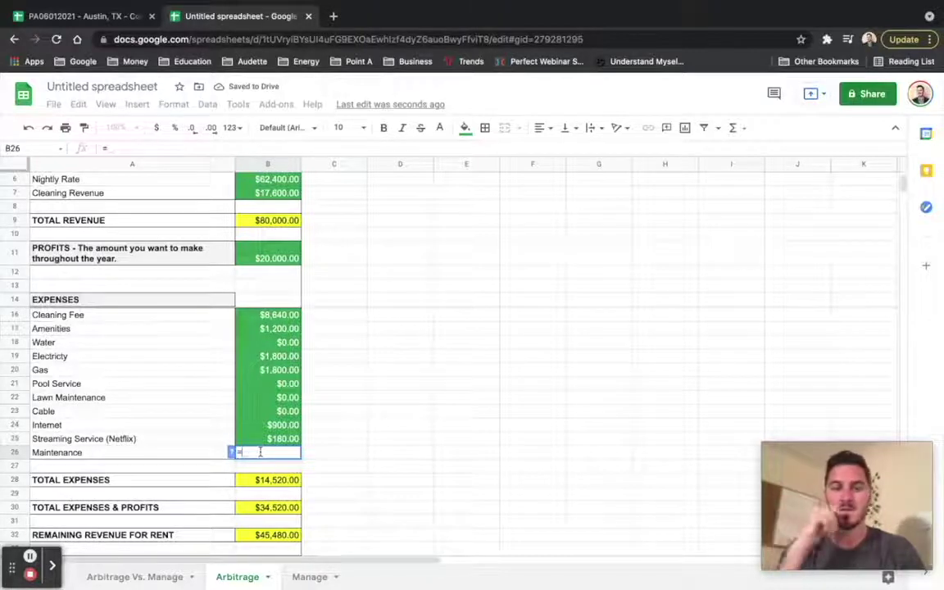
text(2)
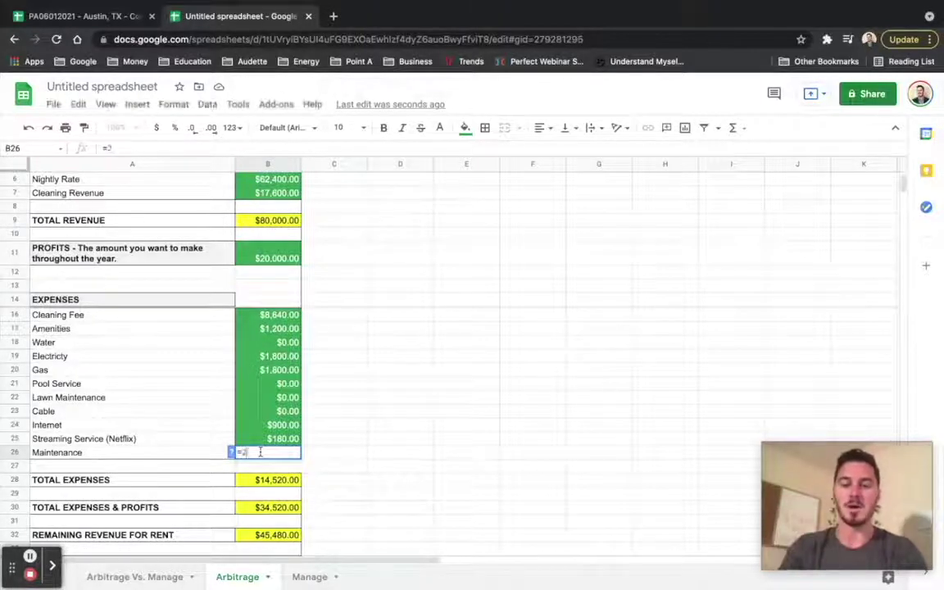
text(00*12)
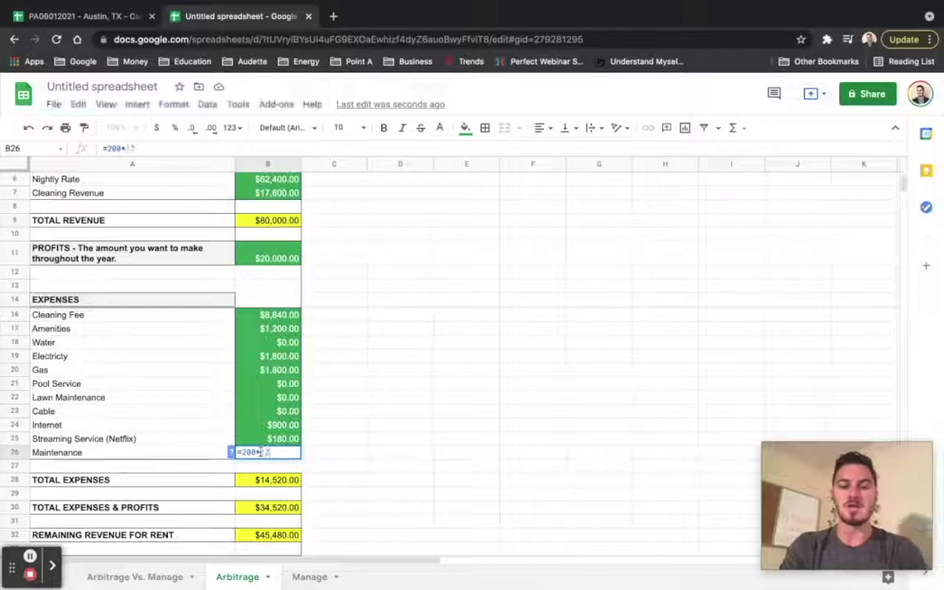
key(Return)
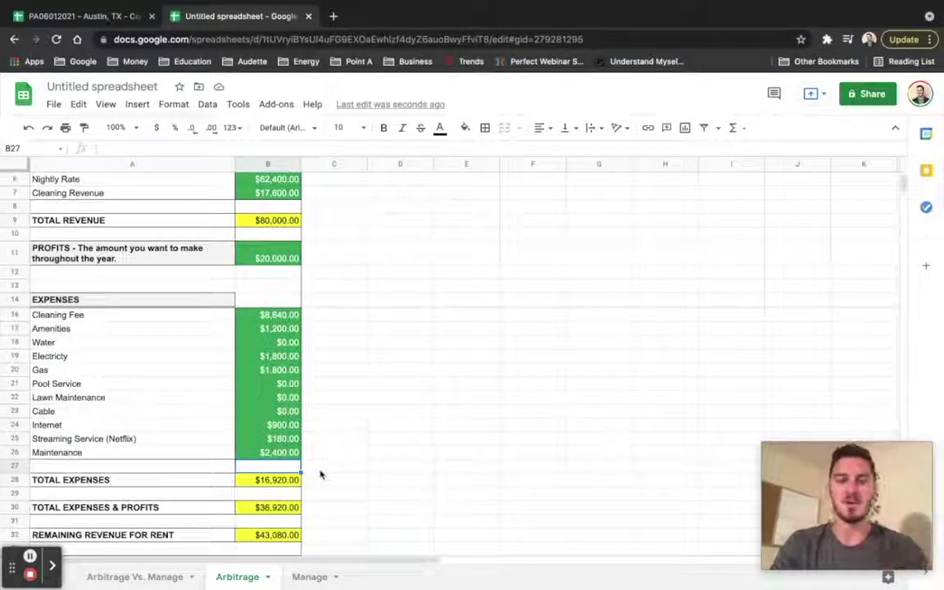
scroll(320, 474, down, 1)
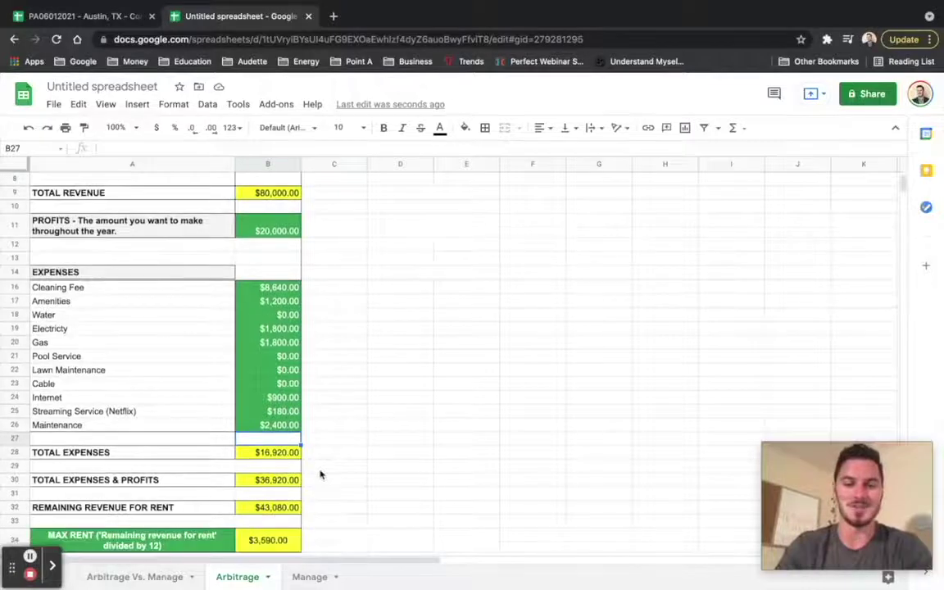
scroll(327, 438, down, 2)
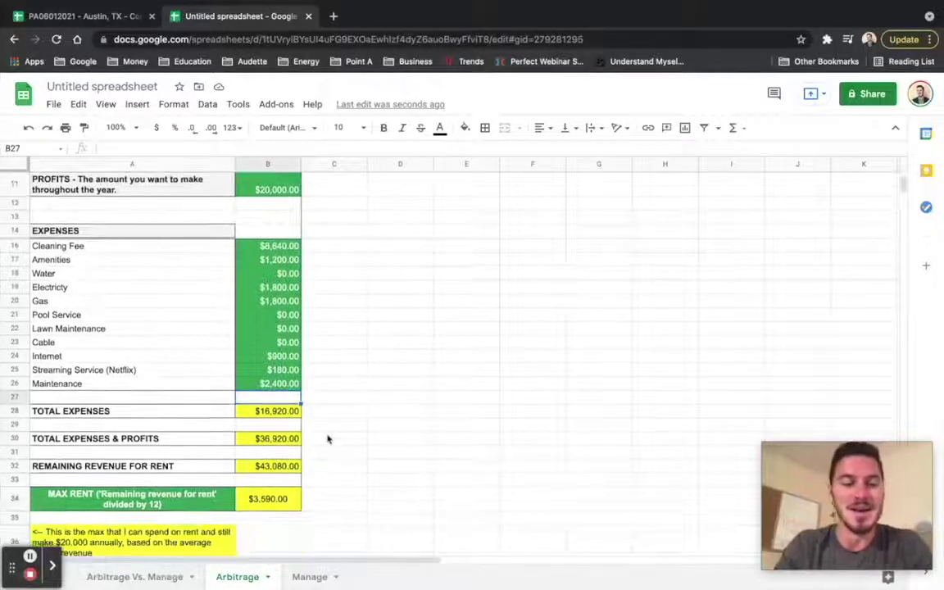
click(278, 386)
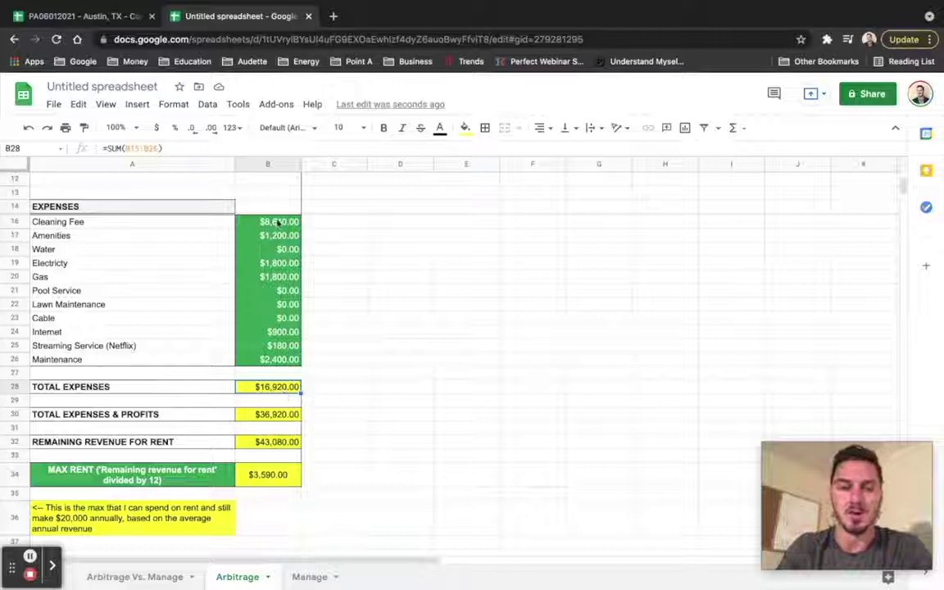
drag(278, 222, 282, 360)
click(305, 365)
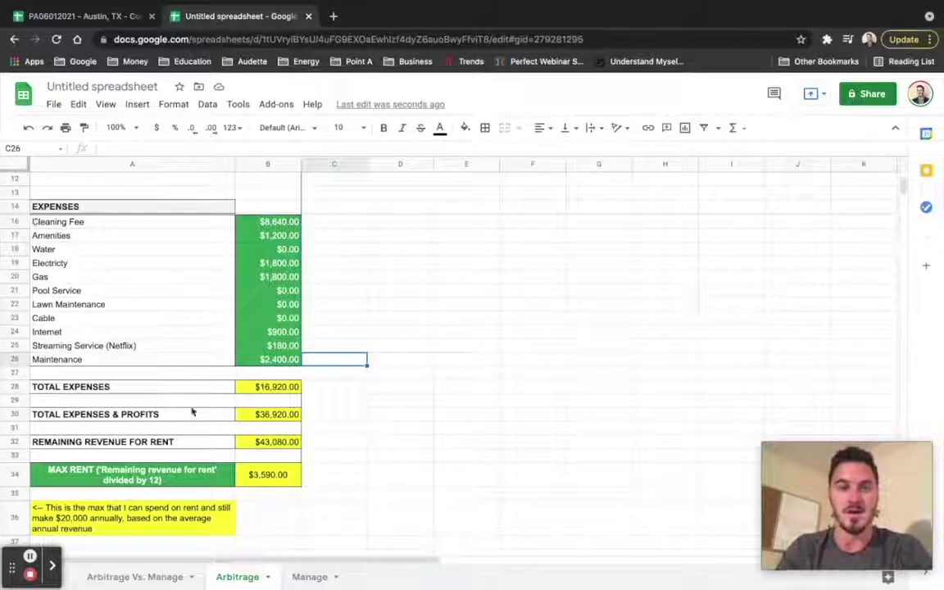
click(113, 415)
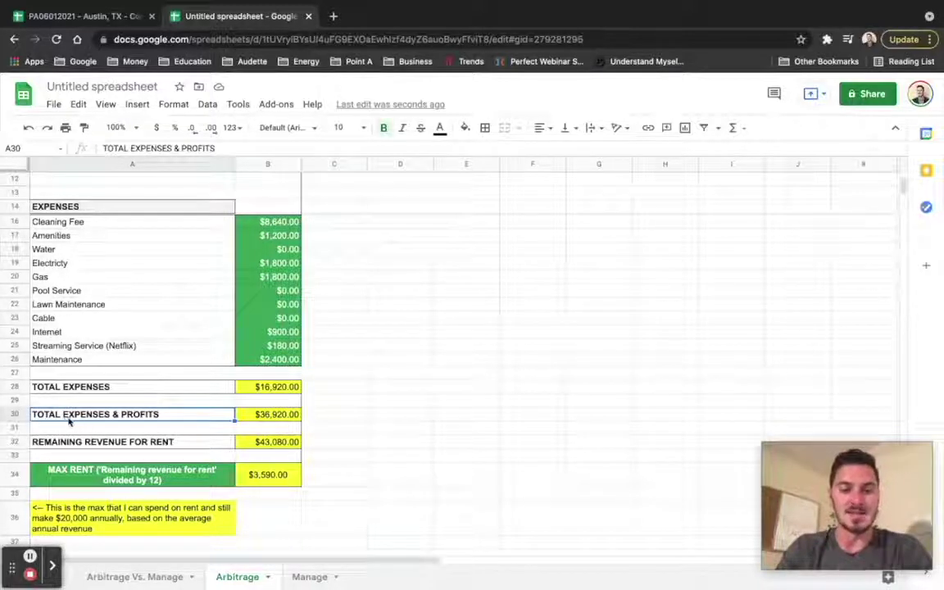
click(260, 387)
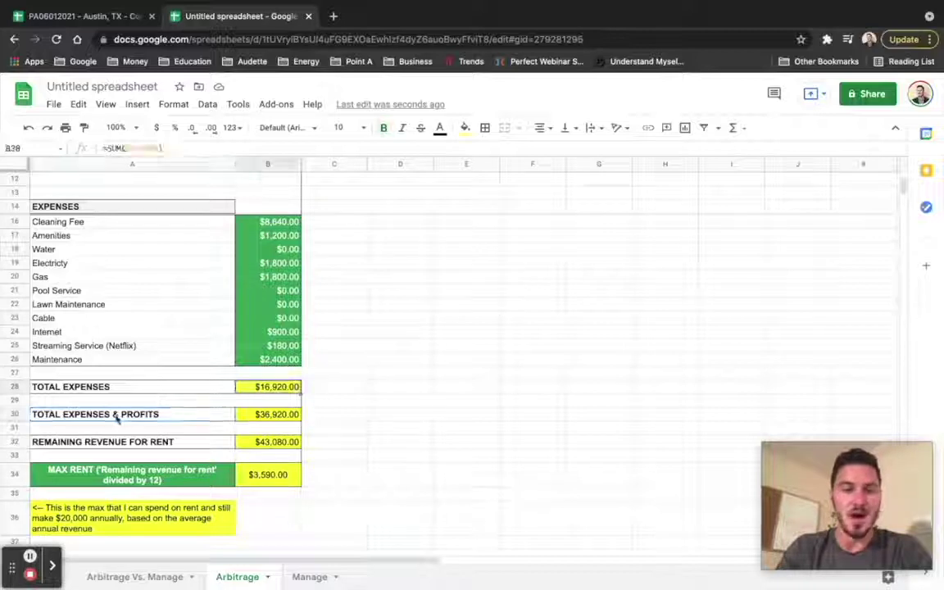
scroll(323, 410, up, 3)
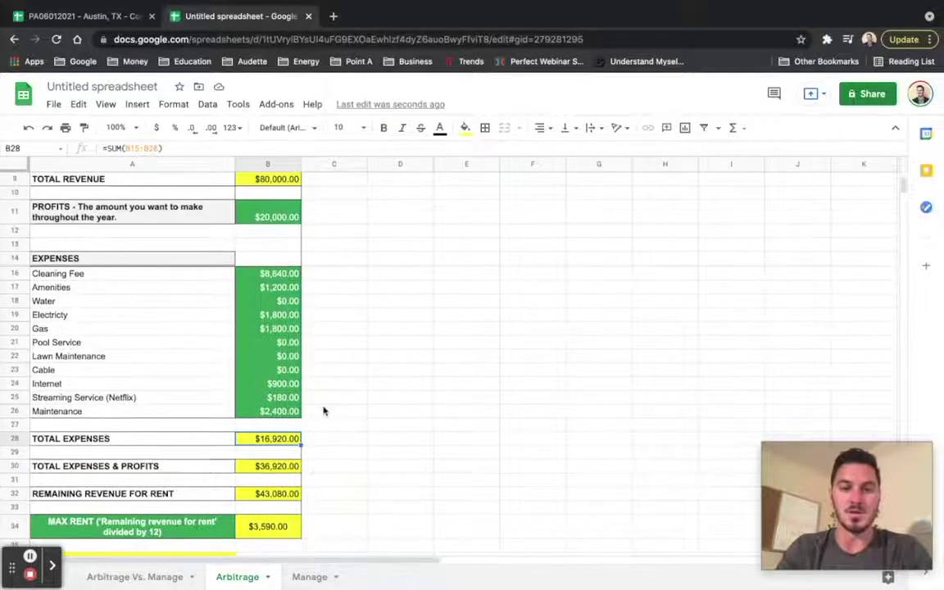
click(271, 228)
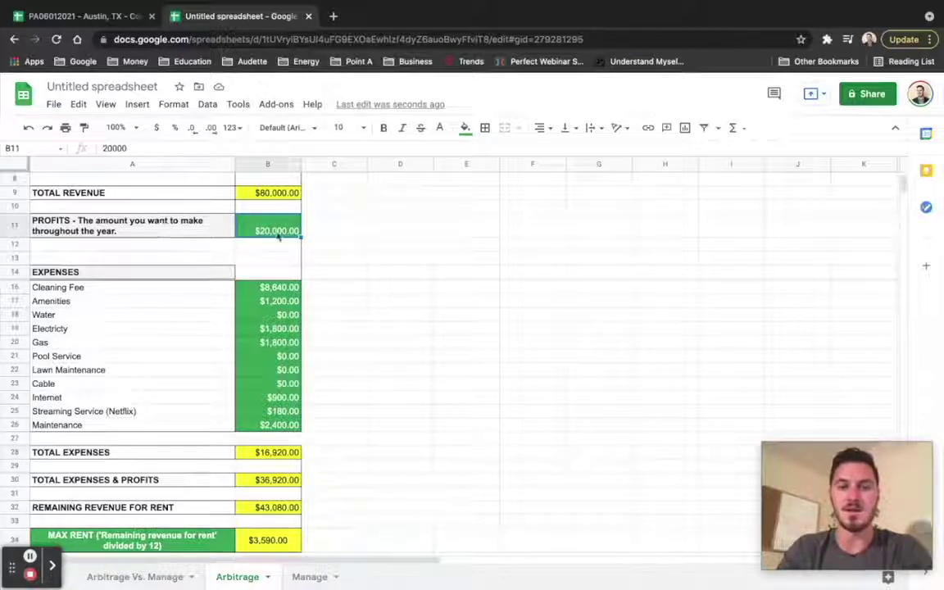
scroll(358, 450, down, 1)
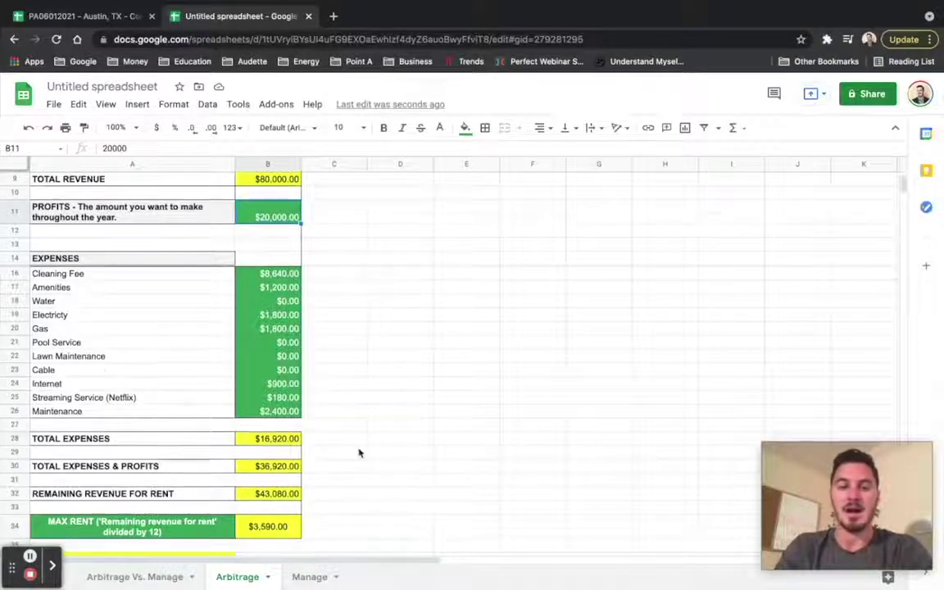
click(277, 466)
click(274, 438)
click(274, 468)
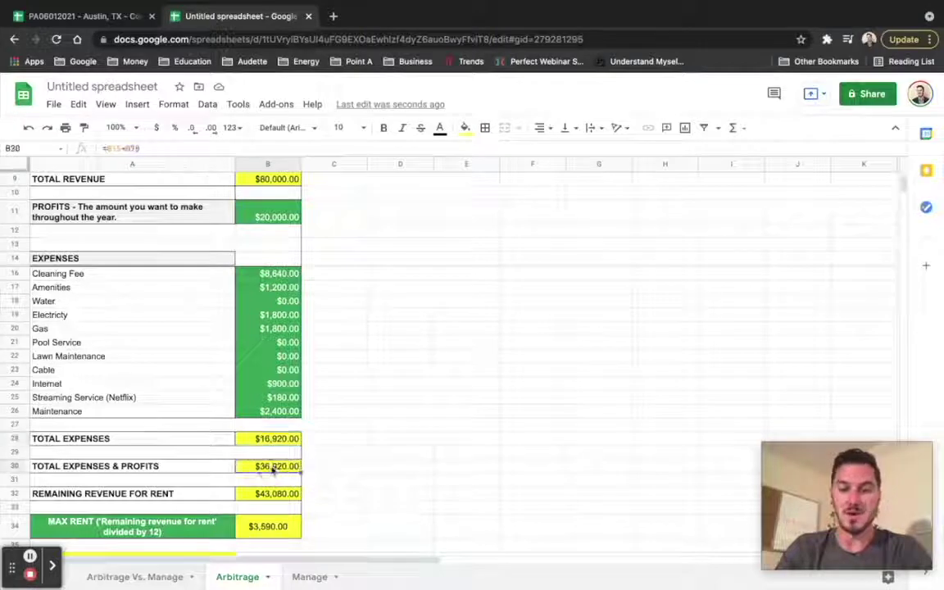
scroll(267, 470, down, 1)
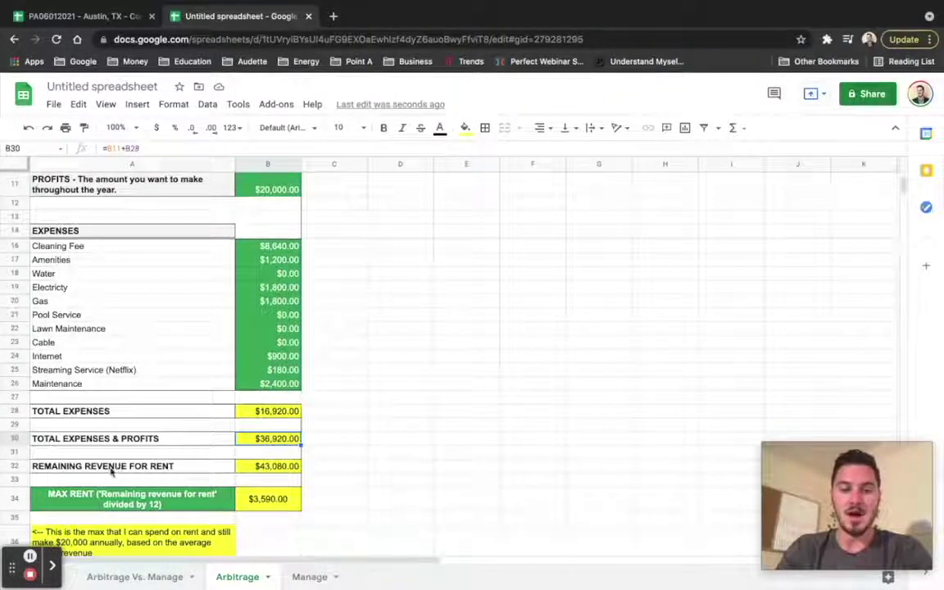
click(267, 470)
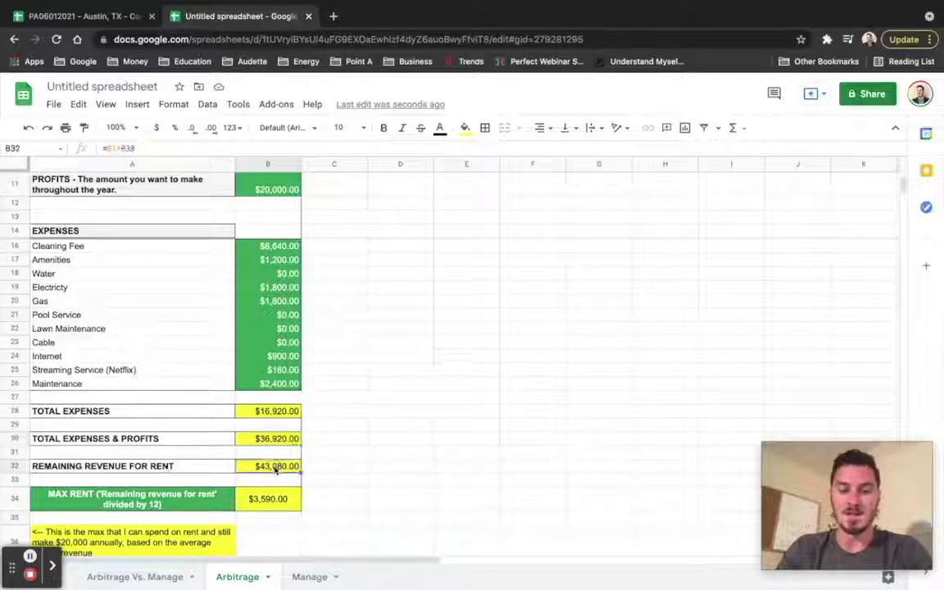
scroll(271, 462, down, 1)
click(271, 414)
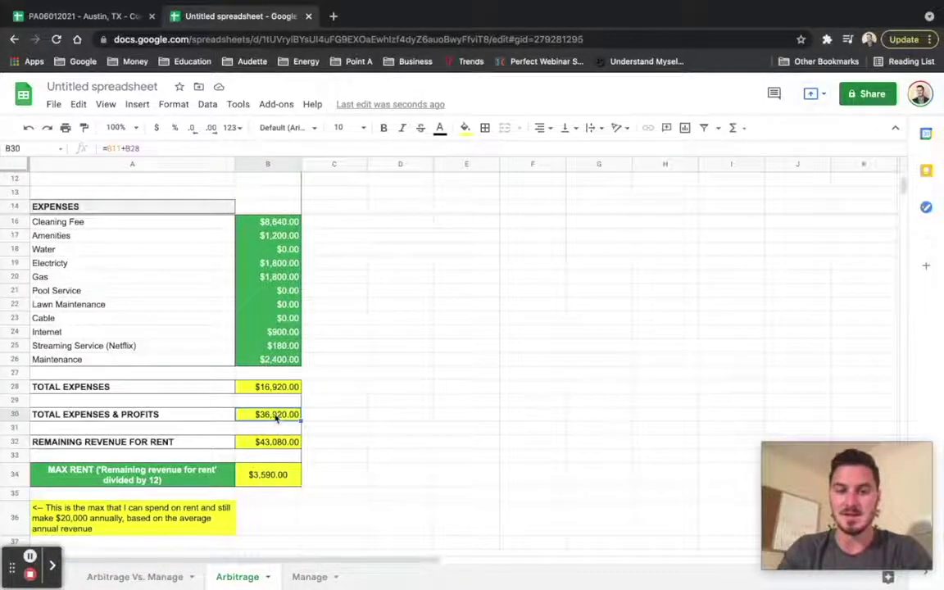
scroll(276, 418, up, 2)
scroll(275, 419, up, 1)
click(250, 206)
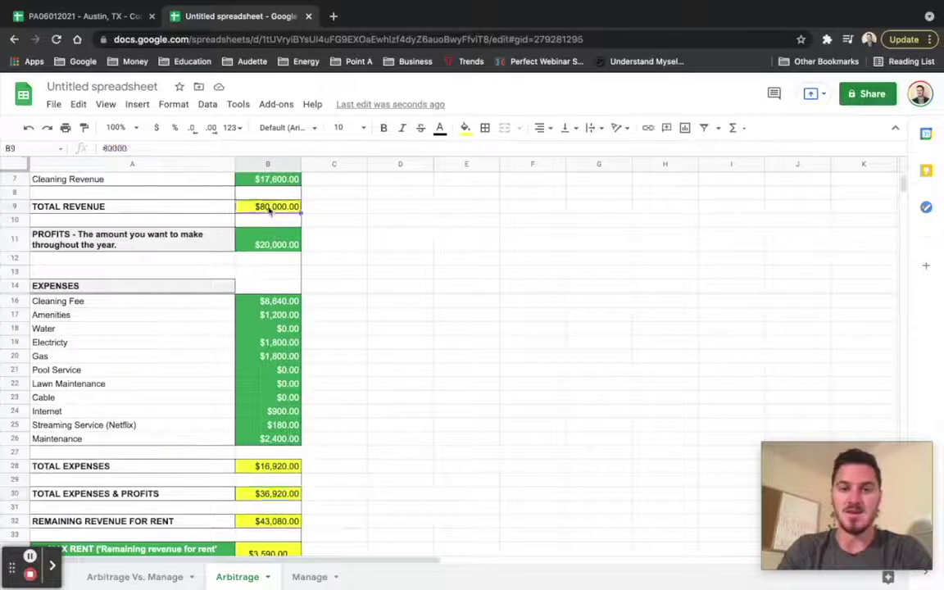
scroll(352, 467, down, 1)
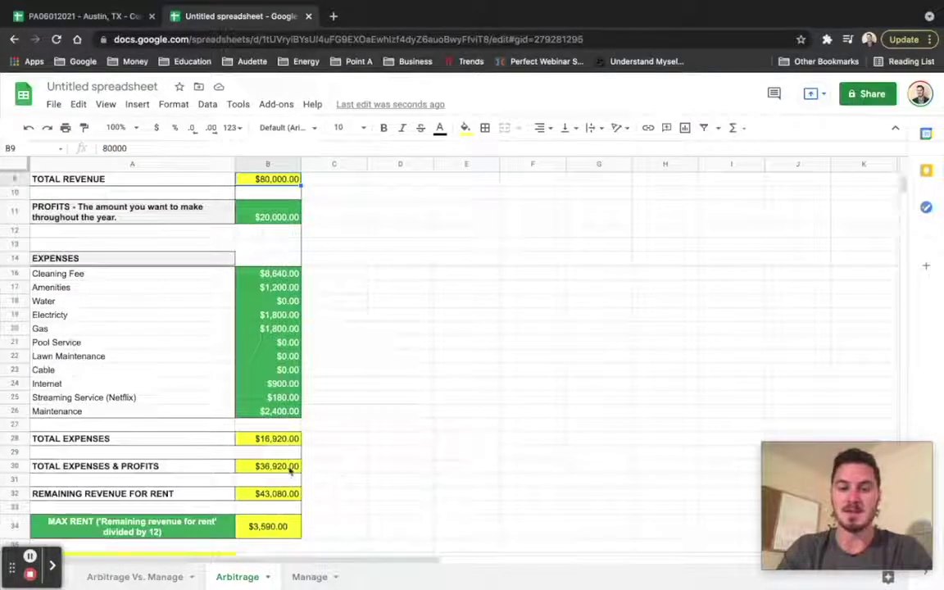
click(271, 467)
scroll(331, 472, down, 3)
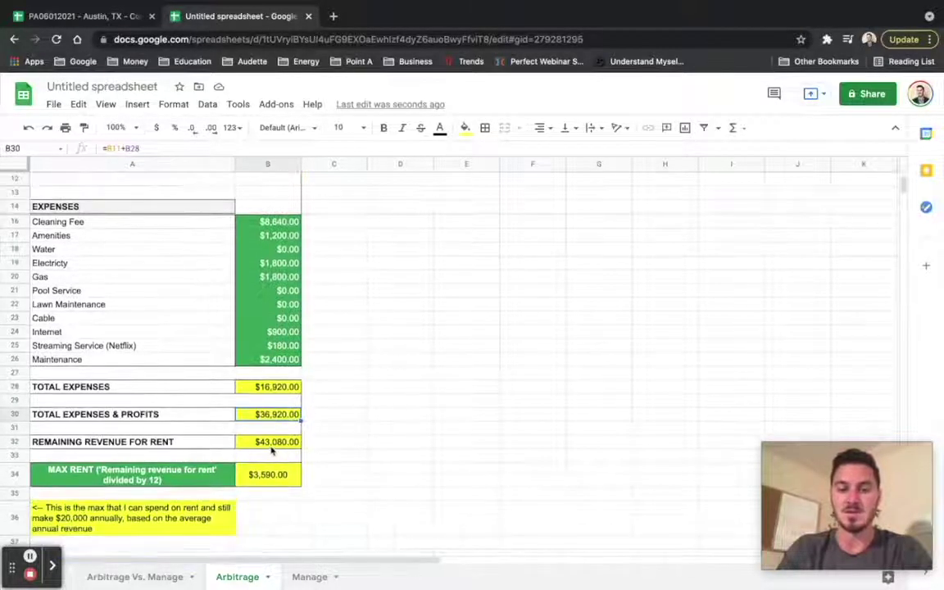
click(274, 442)
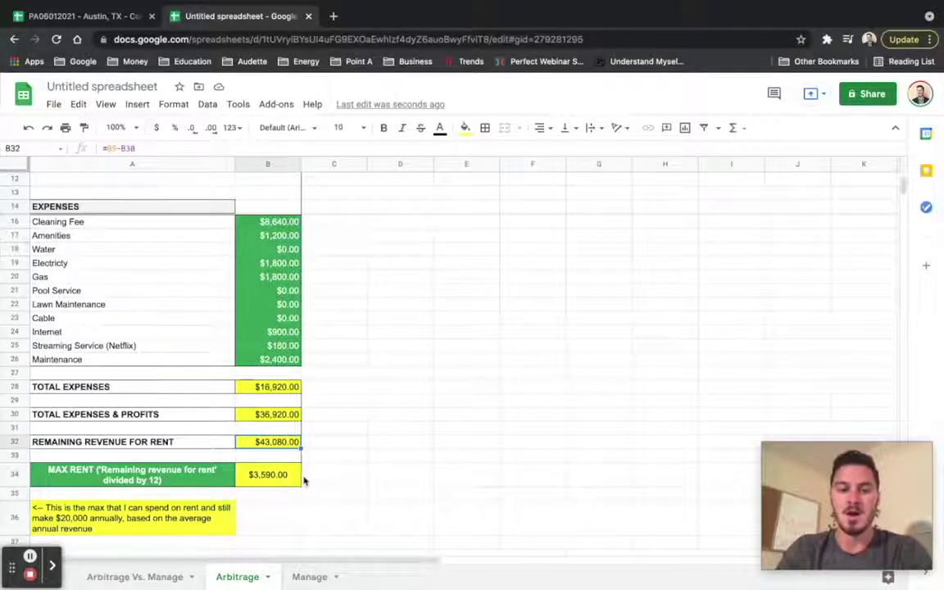
scroll(306, 478, down, 1)
click(275, 449)
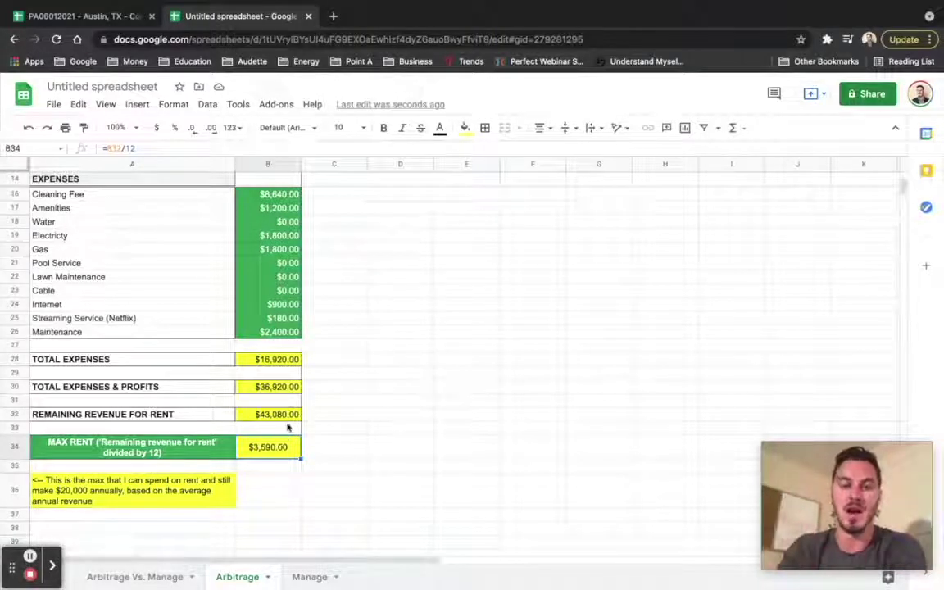
click(288, 416)
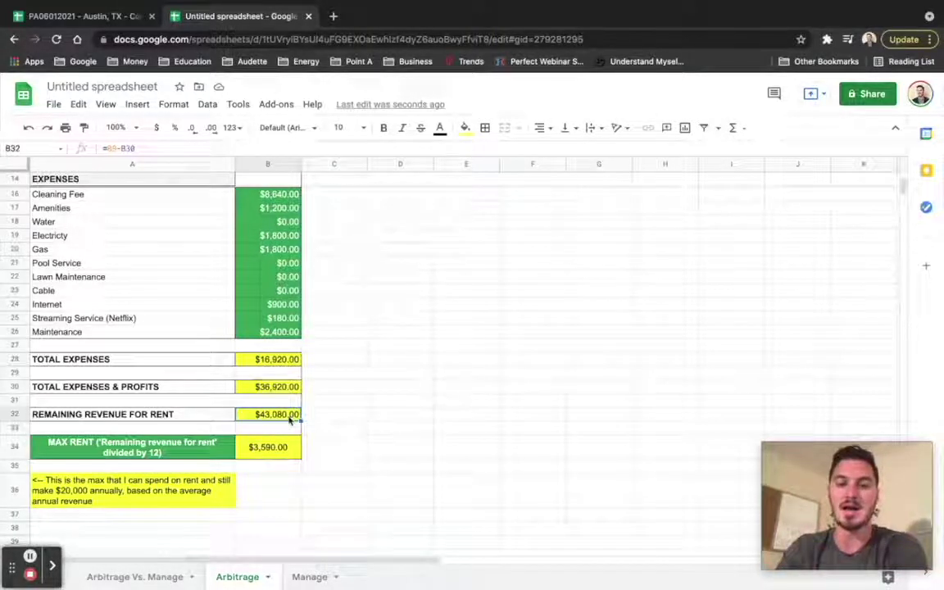
click(271, 448)
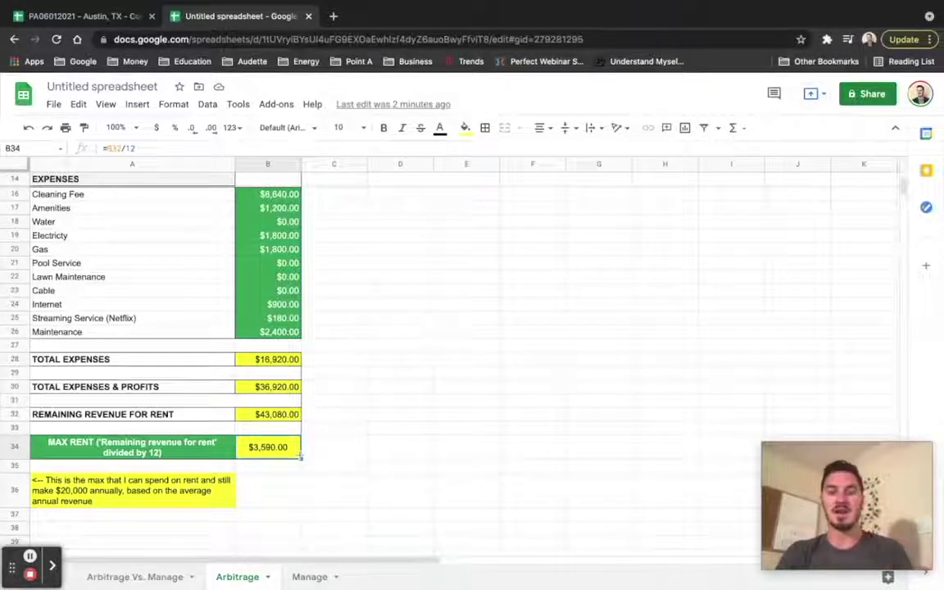
scroll(300, 457, up, 5)
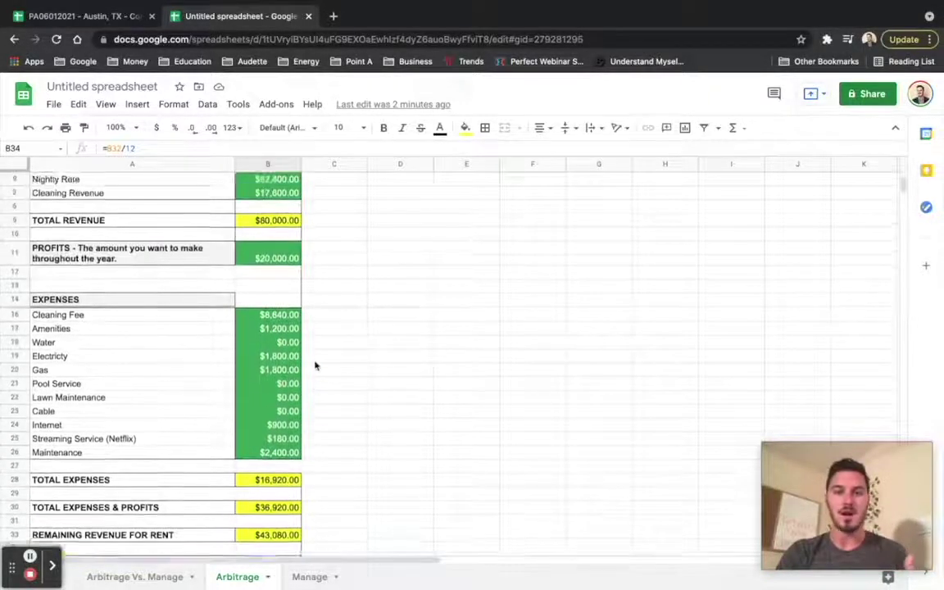
click(317, 246)
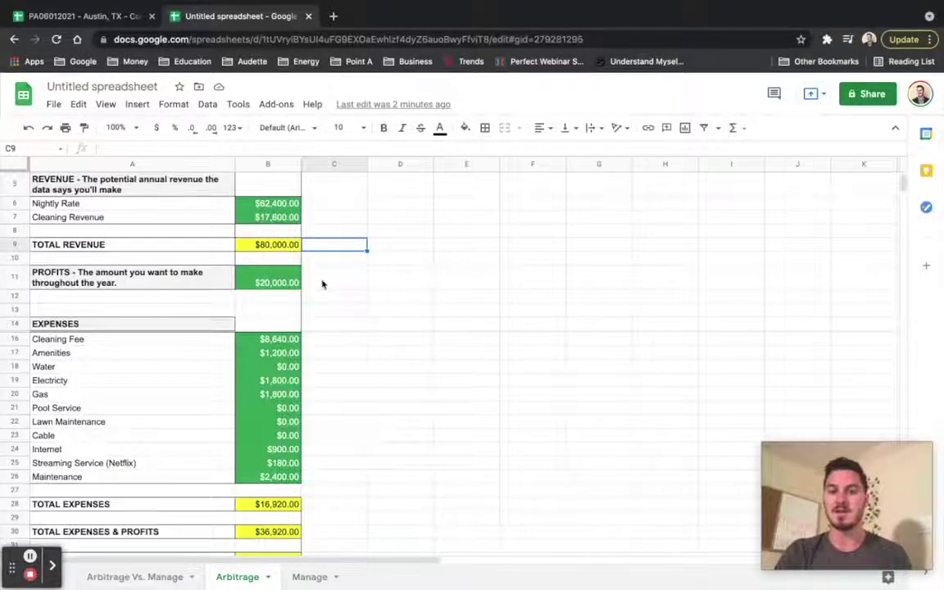
scroll(319, 279, down, 1)
click(309, 244)
scroll(310, 244, down, 1)
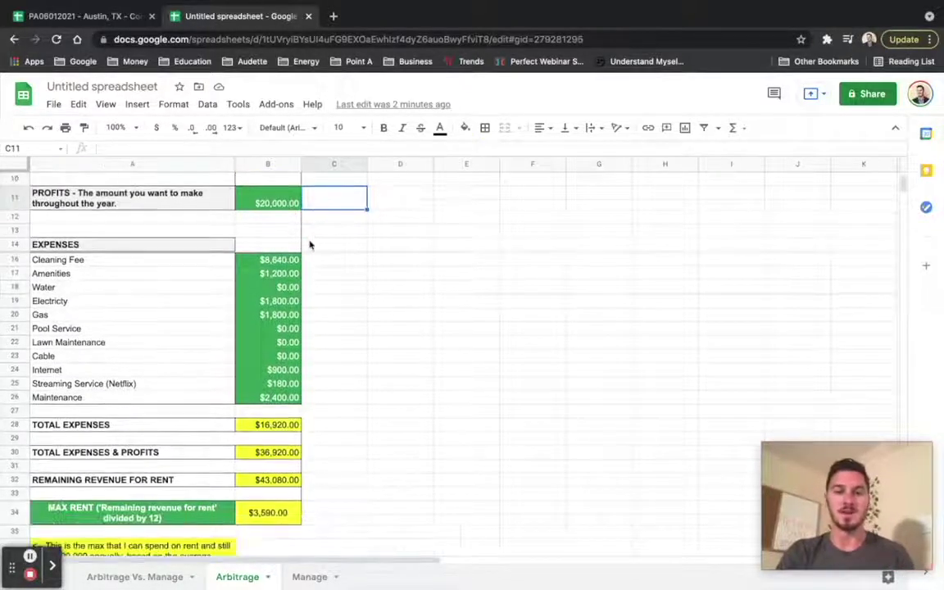
drag(310, 259, 314, 400)
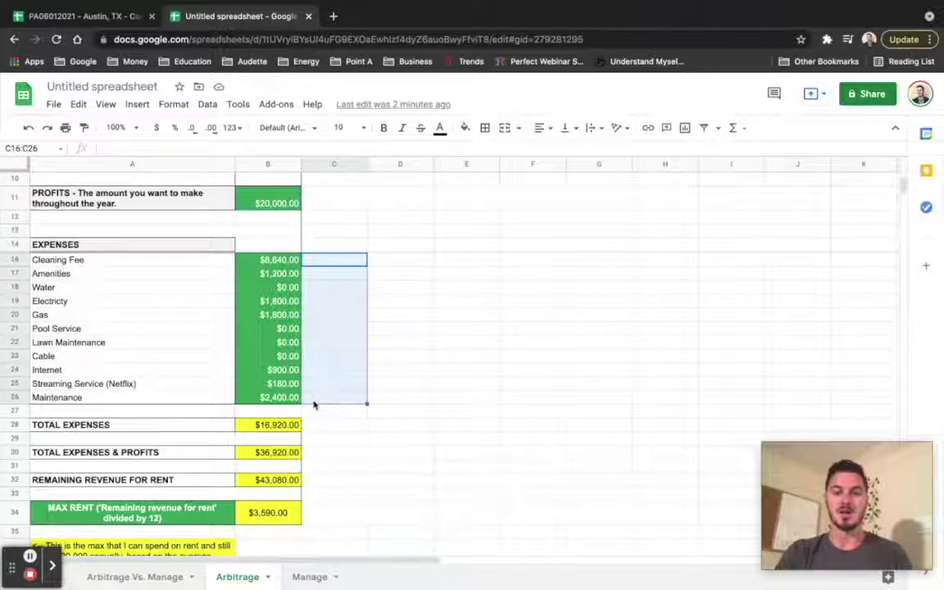
right_click(373, 426)
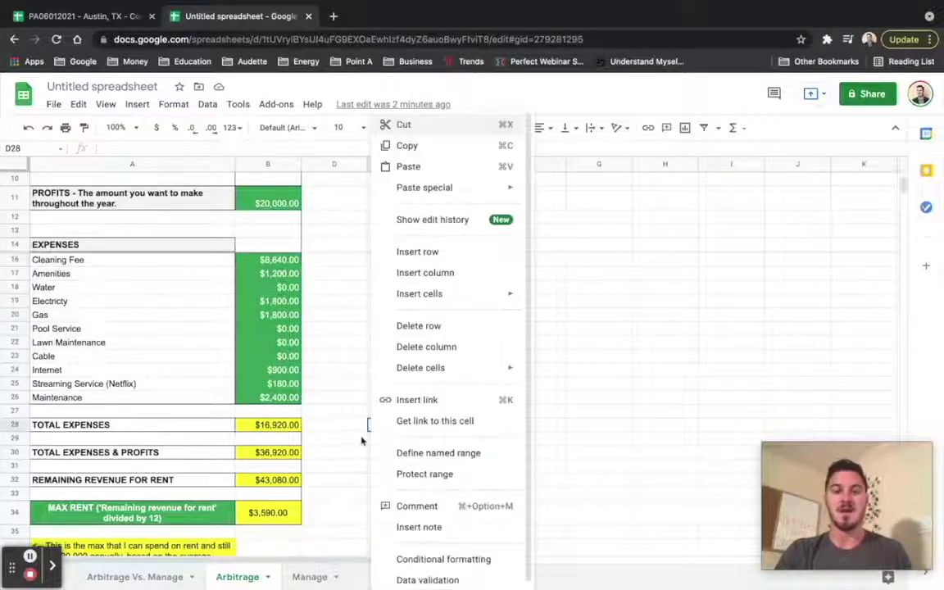
click(365, 438)
scroll(284, 463, down, 1)
click(287, 474)
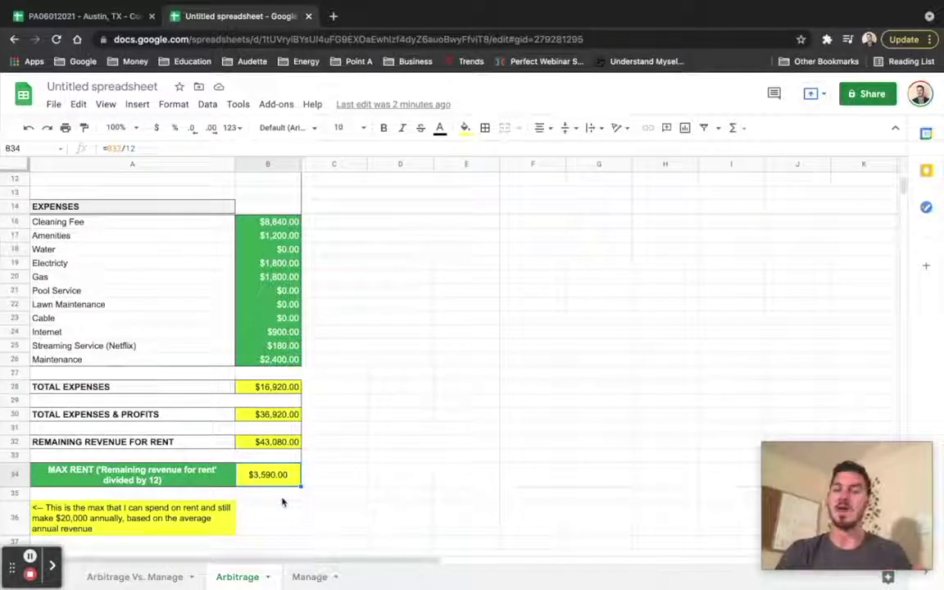
click(347, 495)
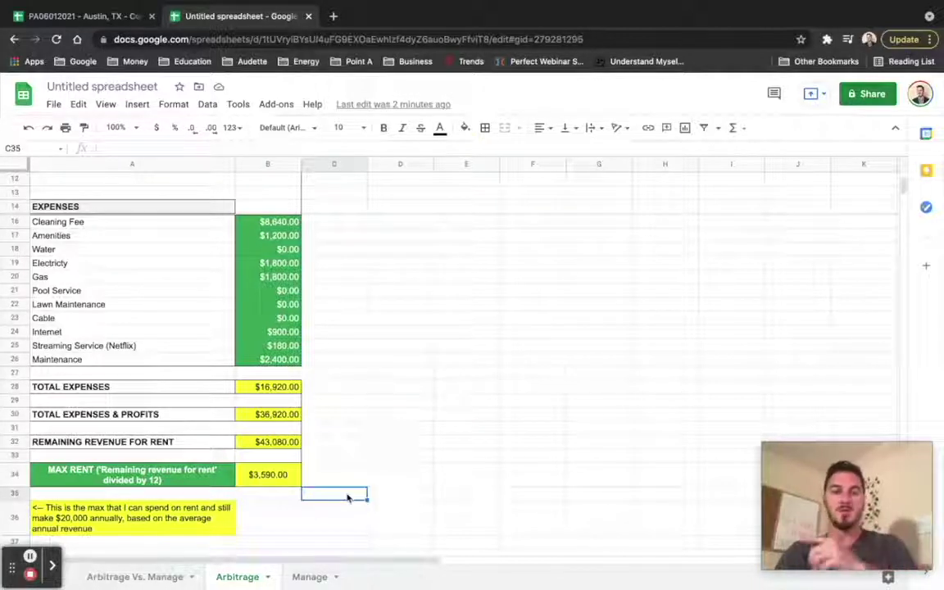